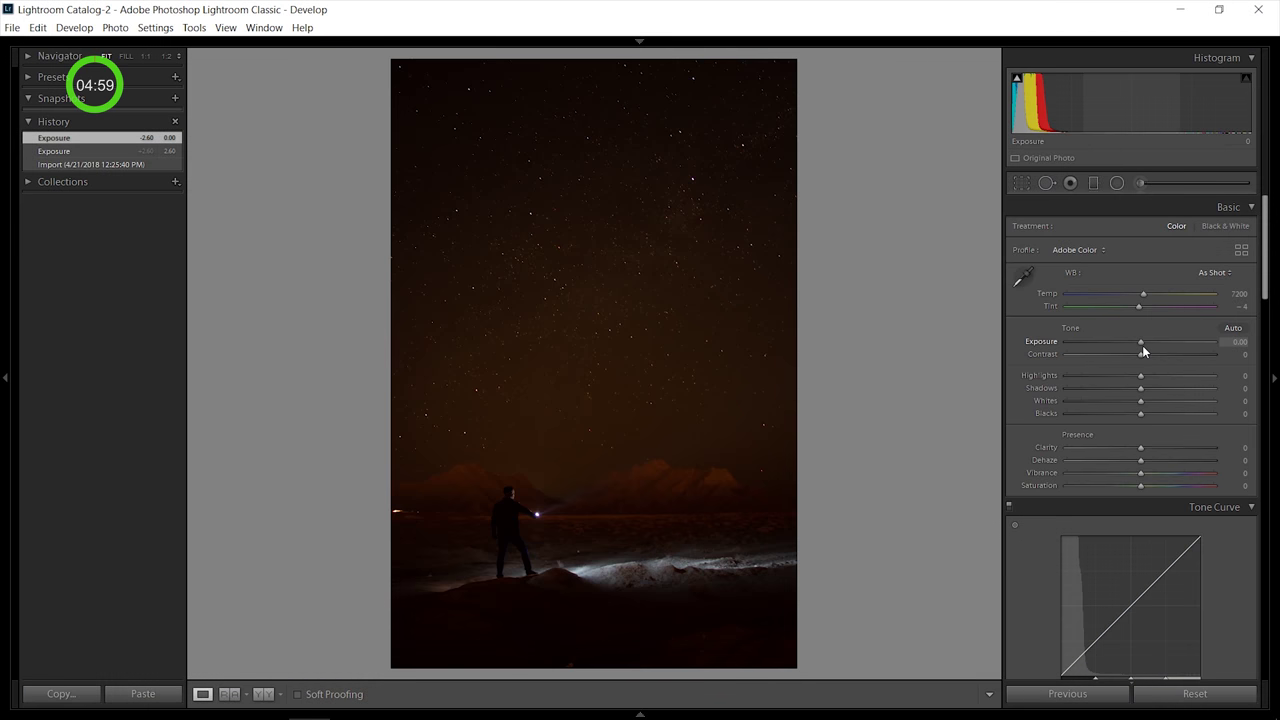
- In Basic, set Exposure +2.15, Temp 3041, Shadows +83, Highlights -59 and Whites +38
left_click_drag(1141, 342, 1174, 342)
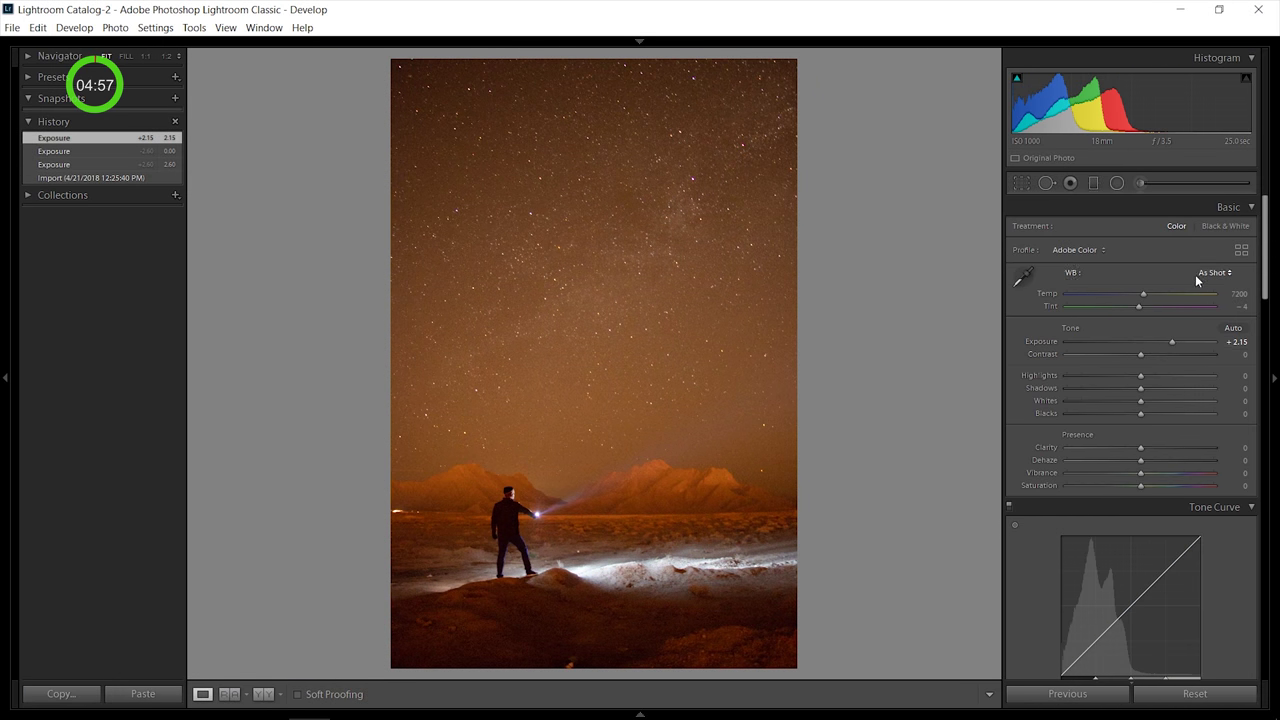
left_click_drag(1144, 293, 1081, 292)
mouse_move(1174, 388)
left_mouse_down()
mouse_move(1201, 388)
mouse_move(1105, 377)
mouse_move(1122, 372)
mouse_move(1097, 388)
mouse_move(1086, 374)
mouse_move(1168, 400)
left_mouse_up()
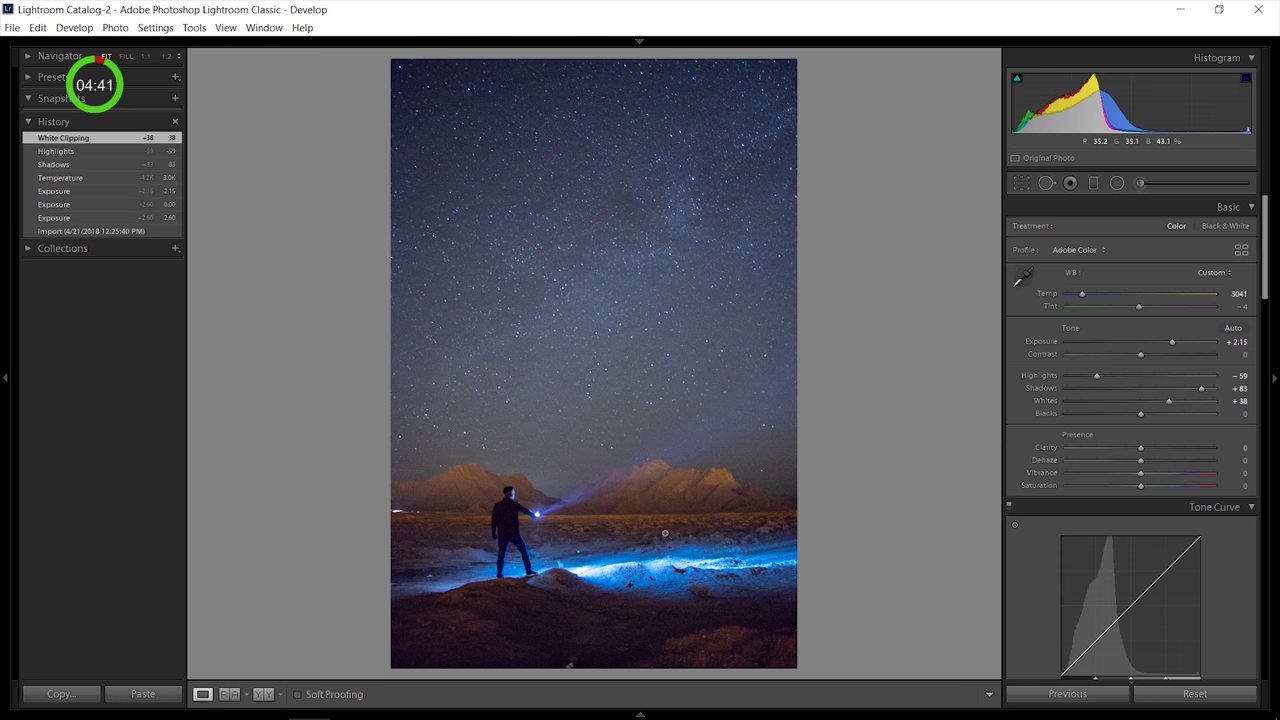
left_click(529, 511)
left_click_drag(529, 511, 750, 533)
- Draw a graduated filter across the sky, reset its saturation and set Contrast to 45
left_click(1093, 184)
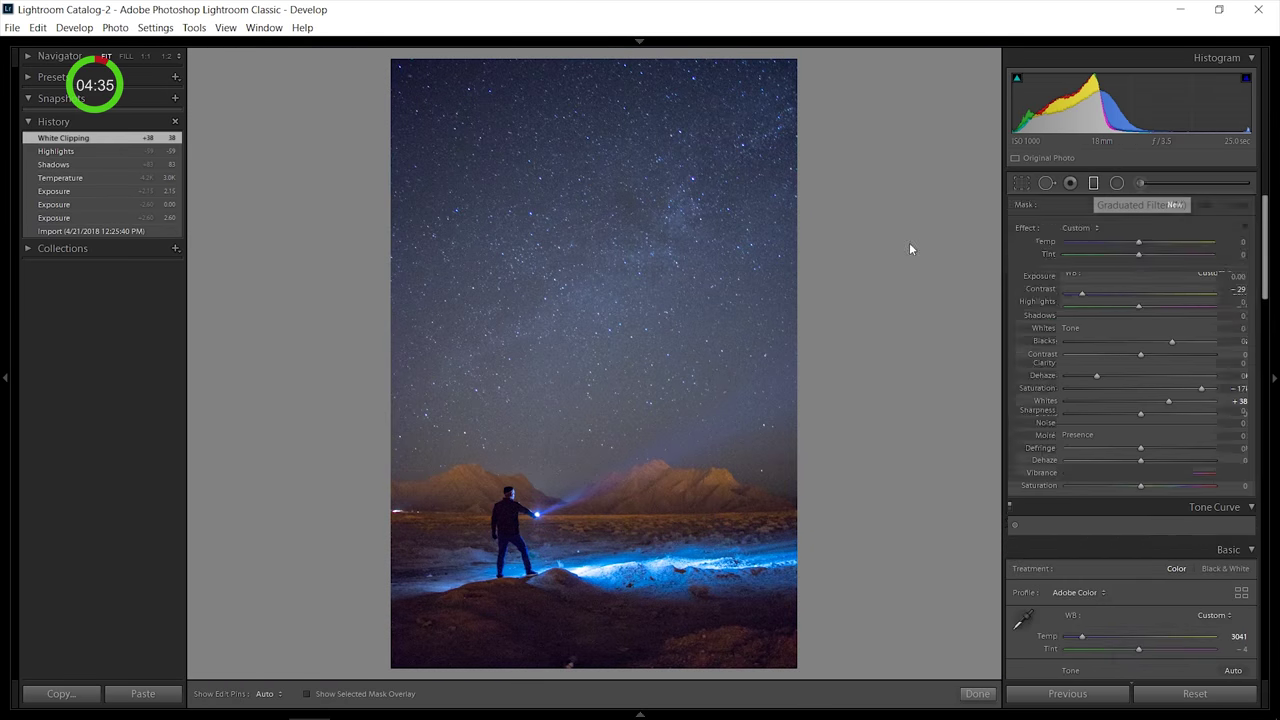
left_click_drag(574, 323, 574, 435)
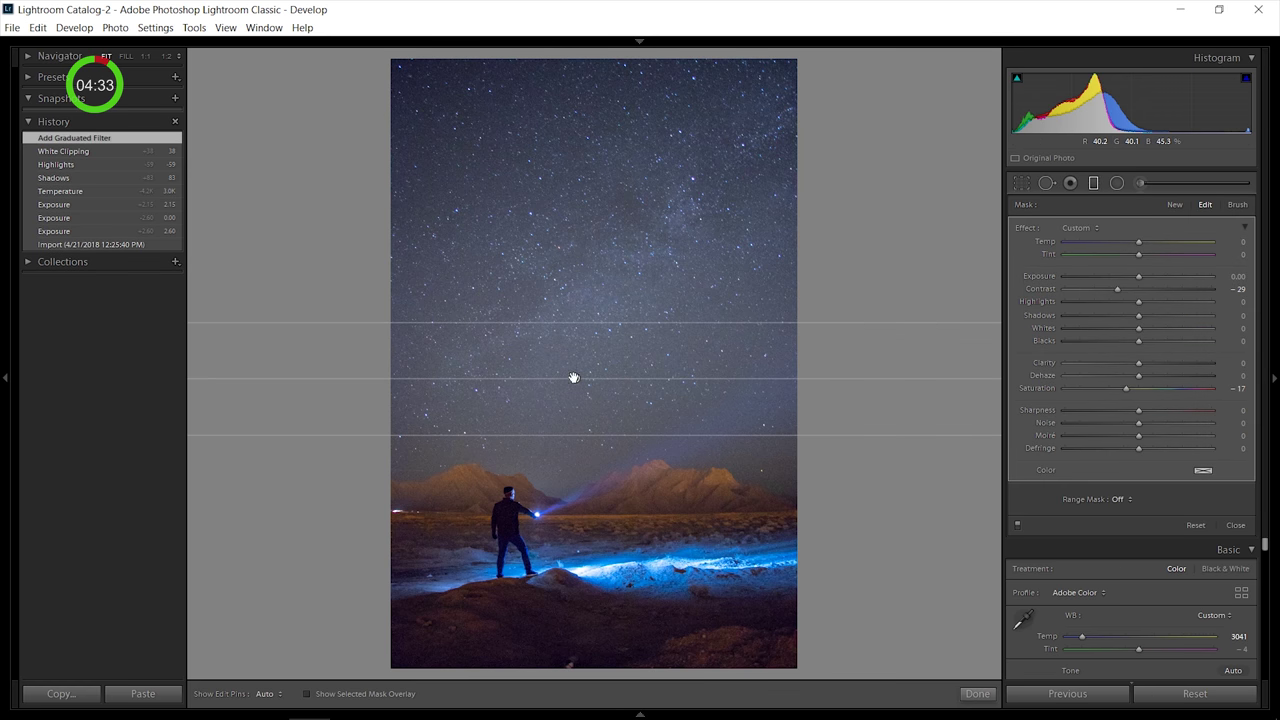
left_click_drag(574, 378, 570, 432)
double_click(1038, 289)
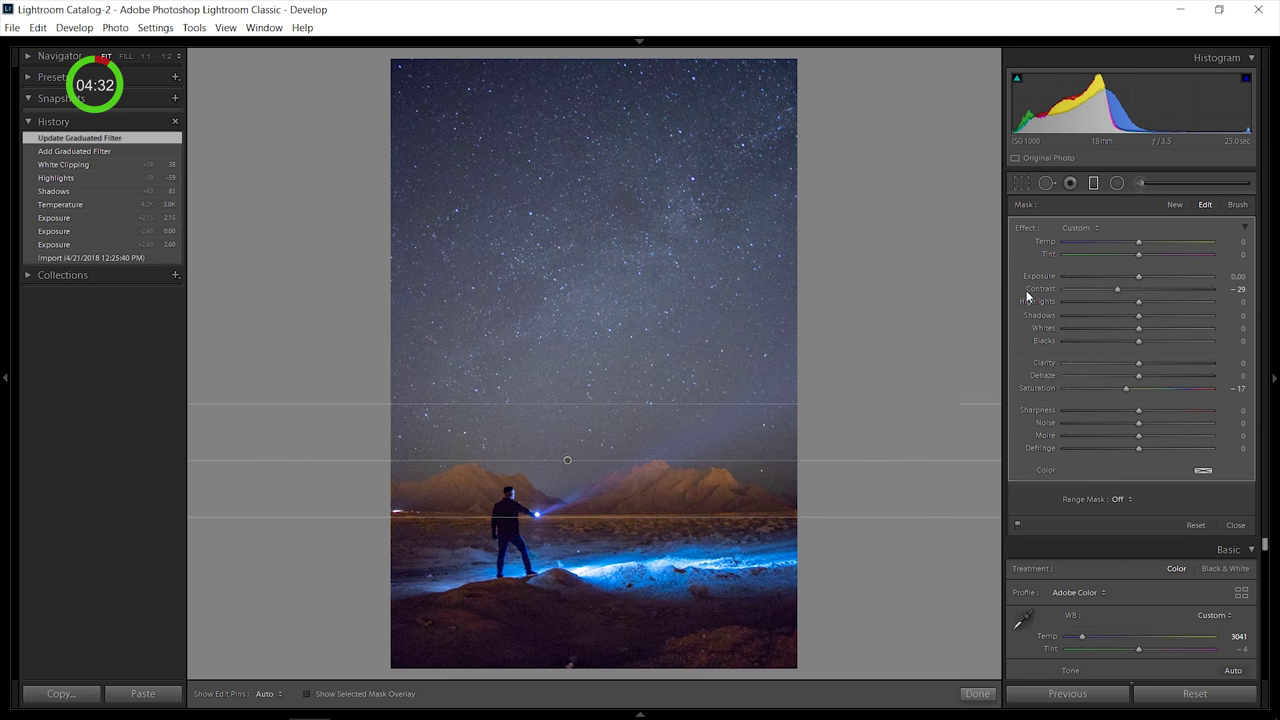
left_click_drag(1138, 289, 1171, 289)
double_click(1048, 389)
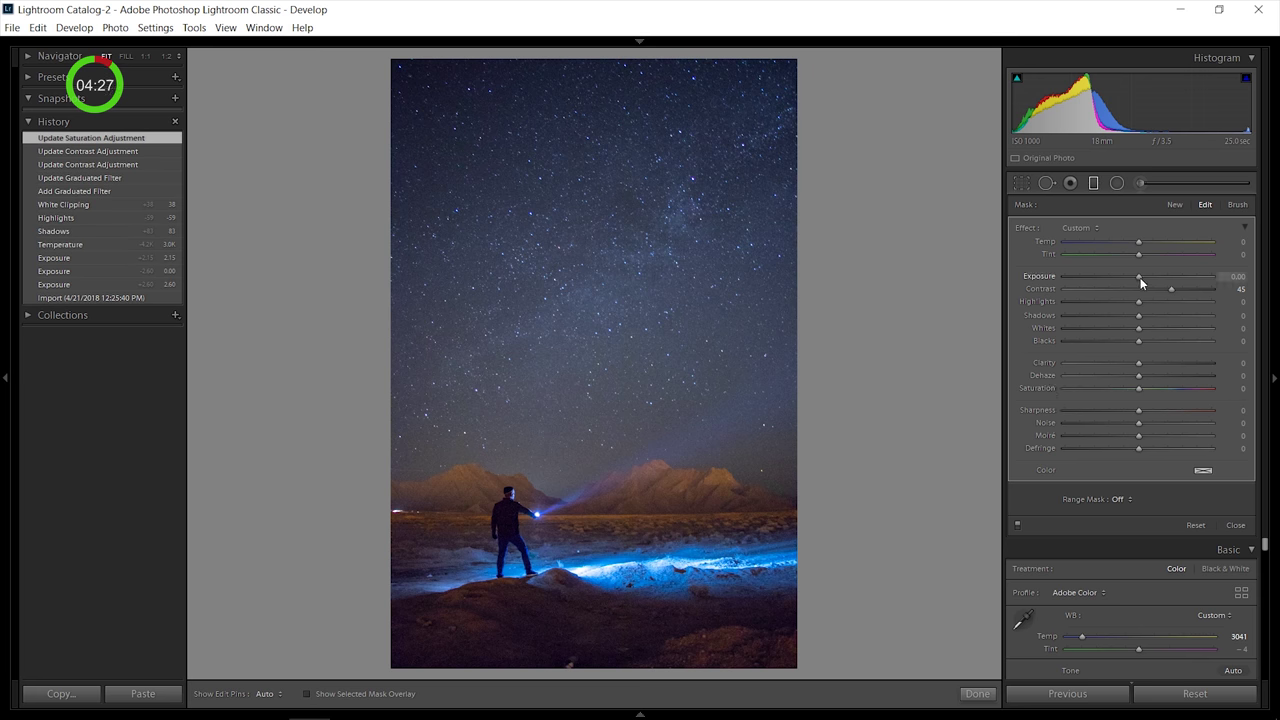
- Give the sky filter Exposure 0.31, Whites 85, Clarity 100 and Contrast 48, keeping Saturation 0
left_click_drag(1142, 277, 1145, 277)
left_click_drag(1138, 328, 1200, 328)
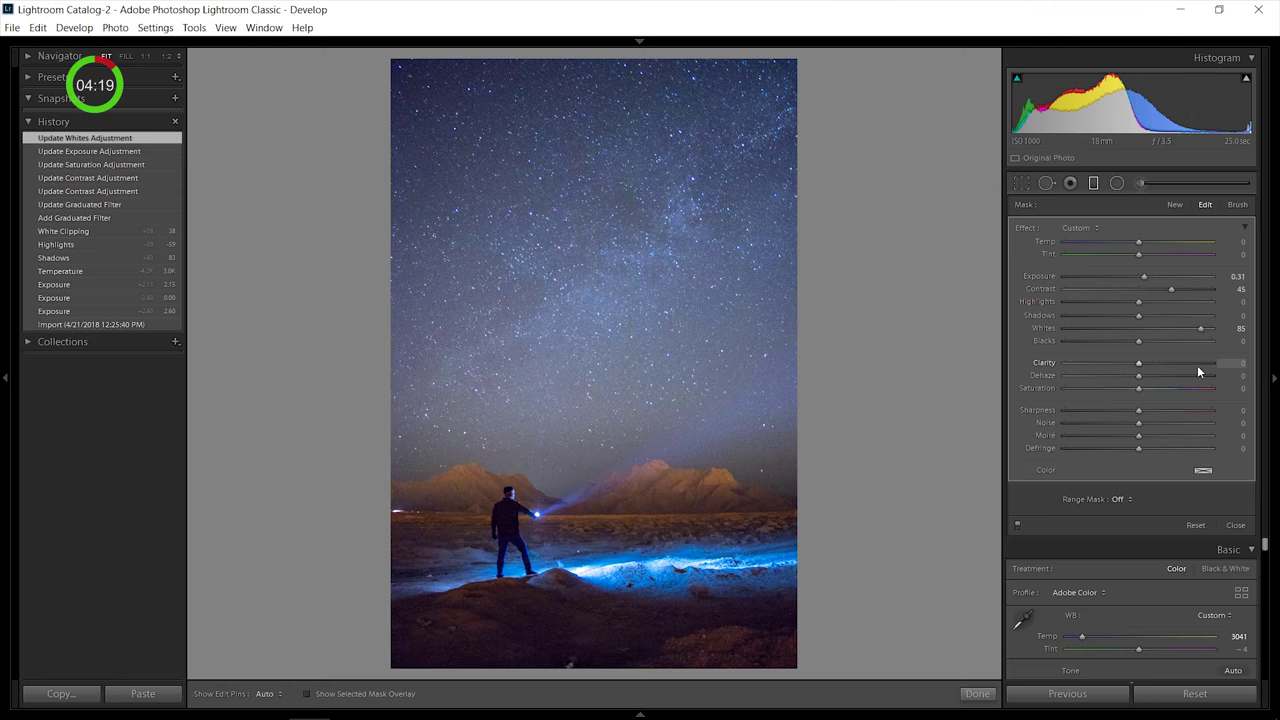
left_click_drag(1197, 365, 1178, 368)
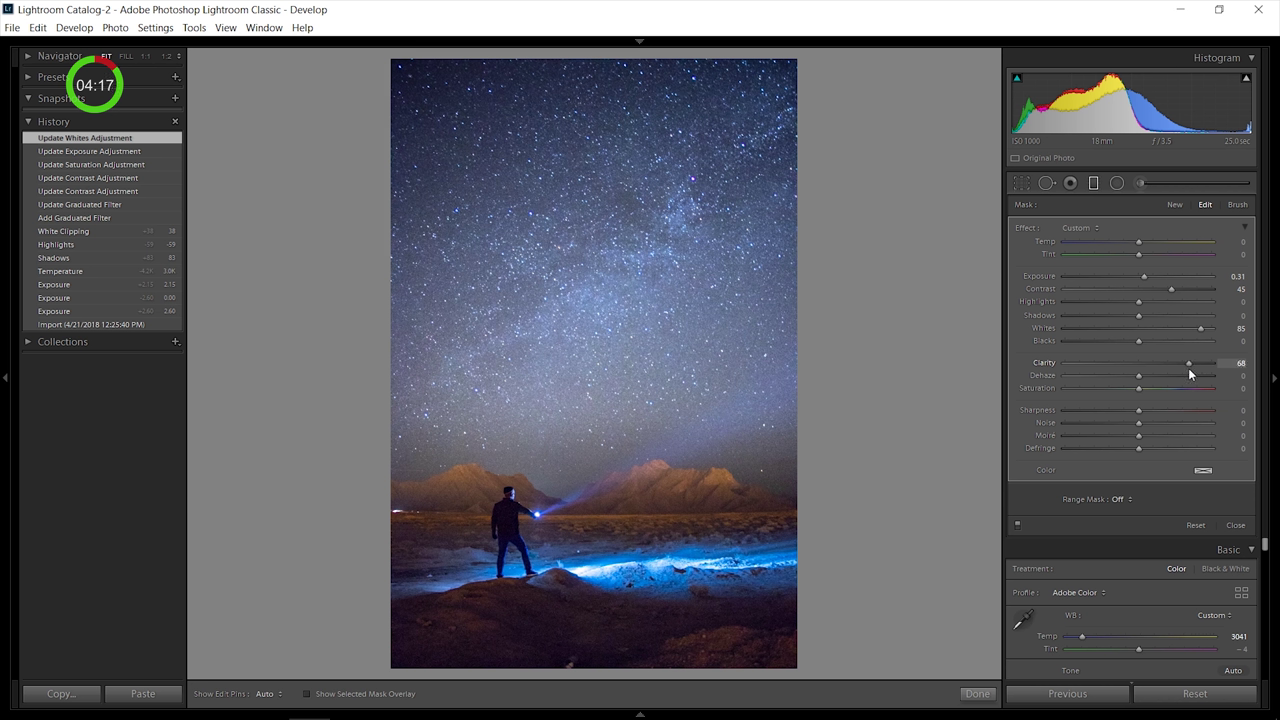
left_click_drag(1188, 368, 1212, 364)
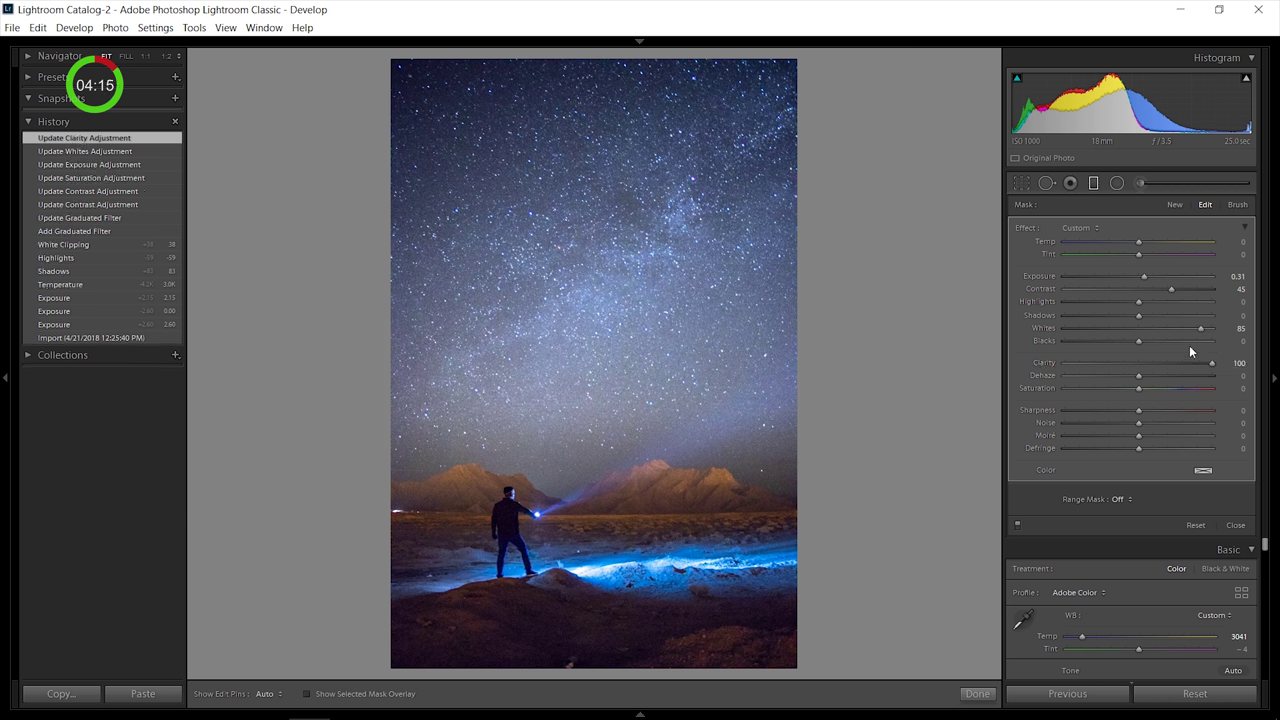
left_click_drag(1139, 291, 1102, 301)
left_click_drag(1166, 392, 1224, 388)
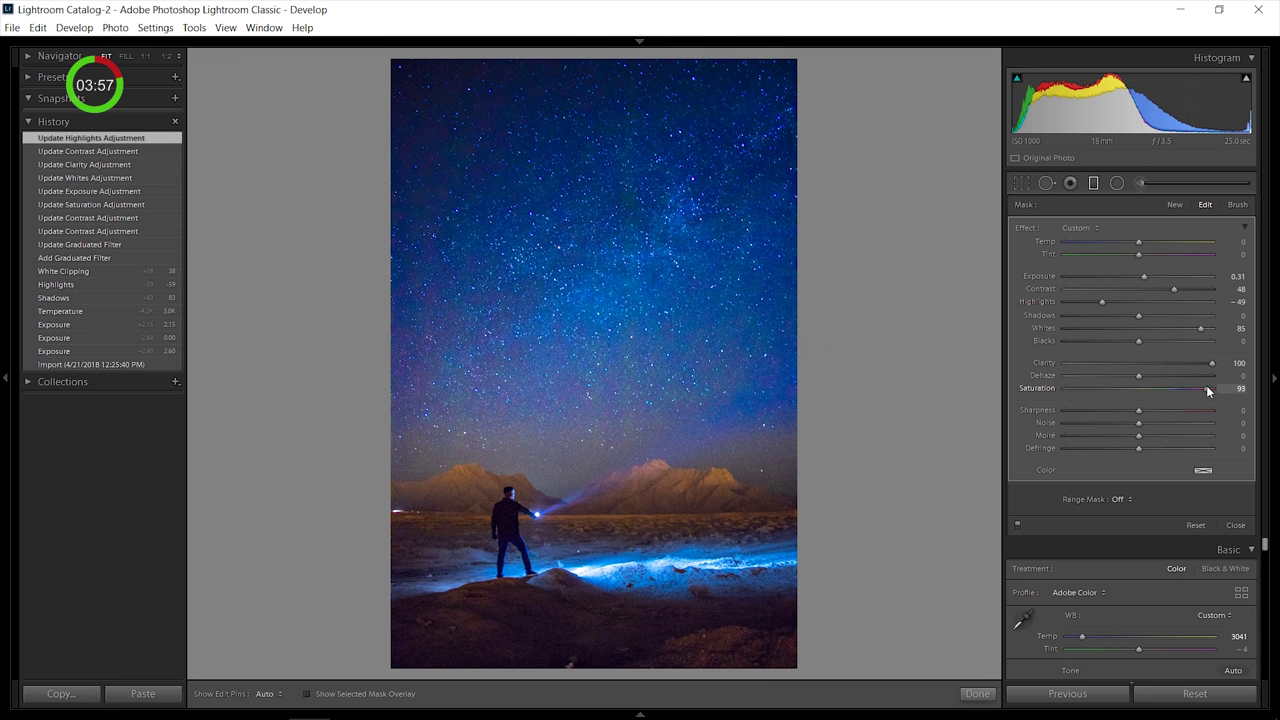
double_click(1206, 387)
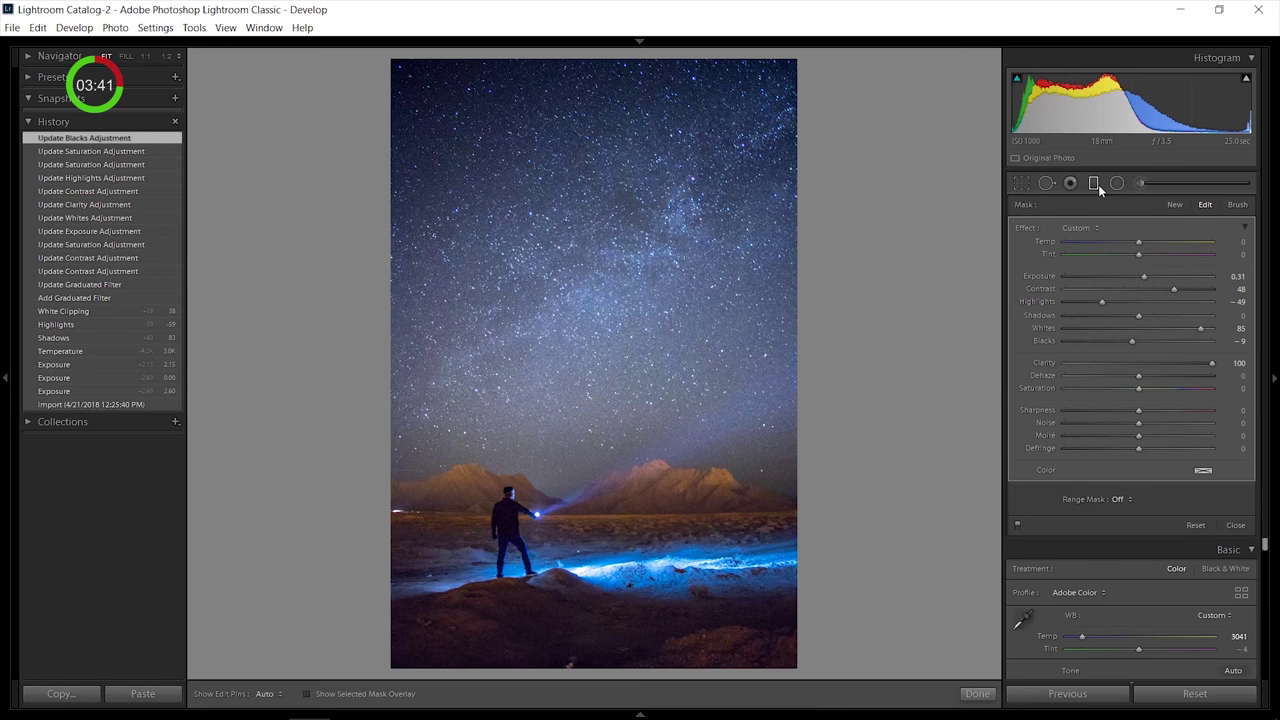
left_click(1098, 184)
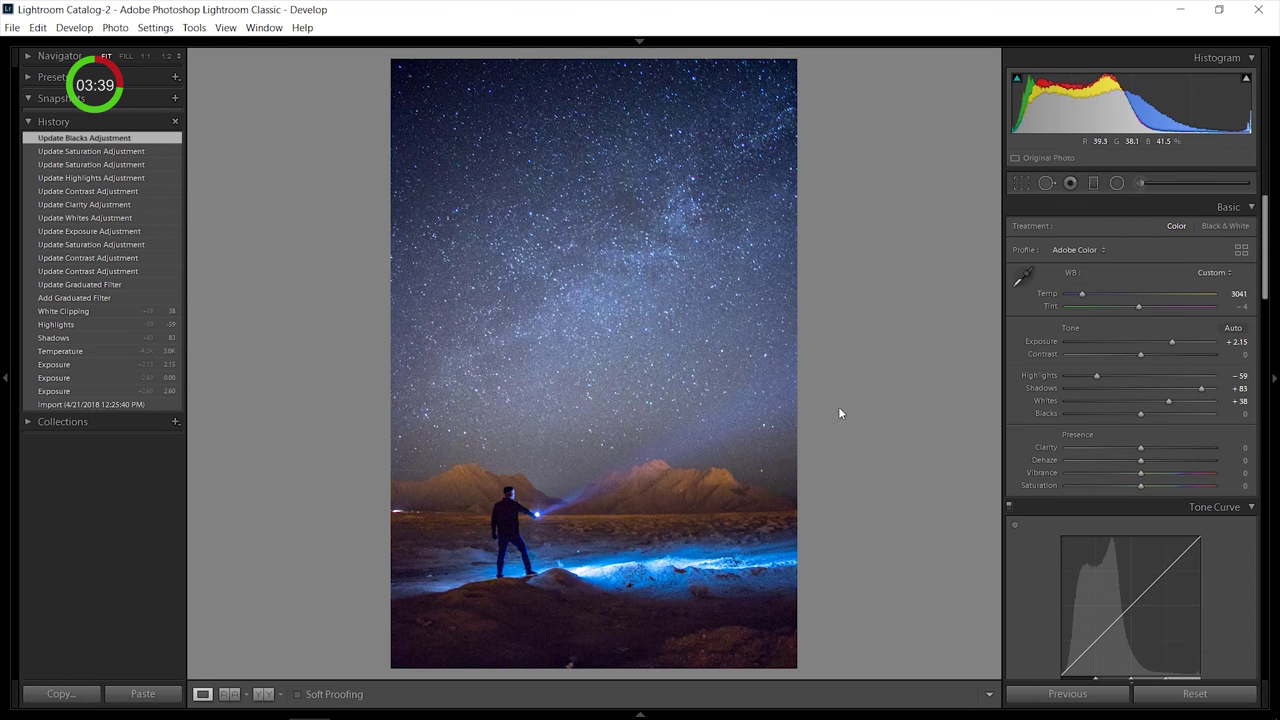
- Try a warm highlight tint in Split Toning, then remove it again
scroll(1163, 380, "down", 6)
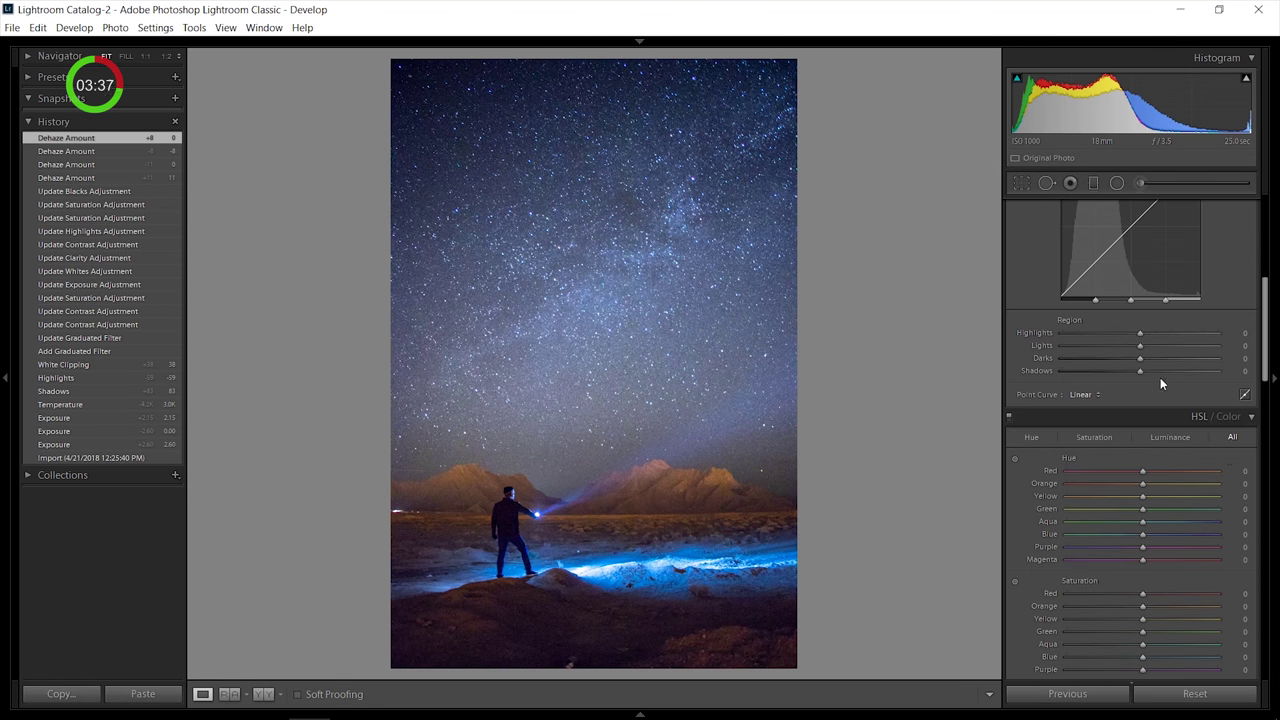
scroll(1220, 455, "down", 5)
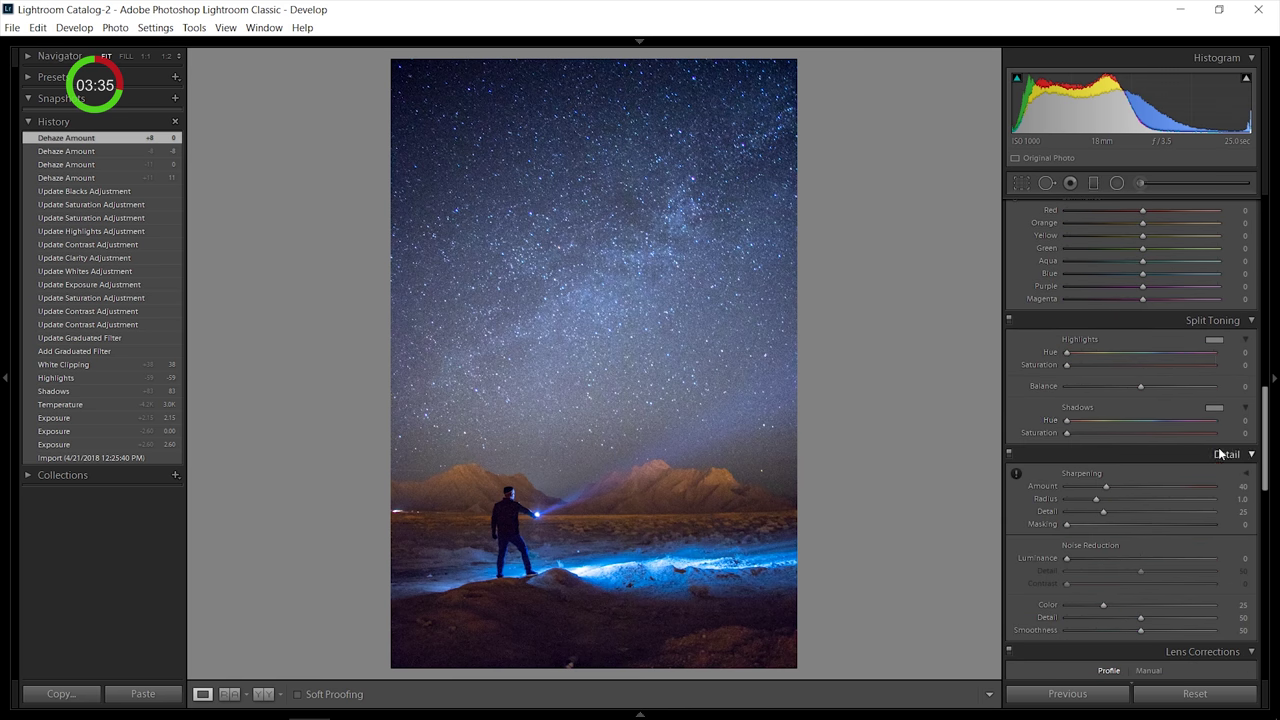
left_click(1213, 340)
left_click_drag(1000, 335, 1068, 360)
double_click(1078, 351)
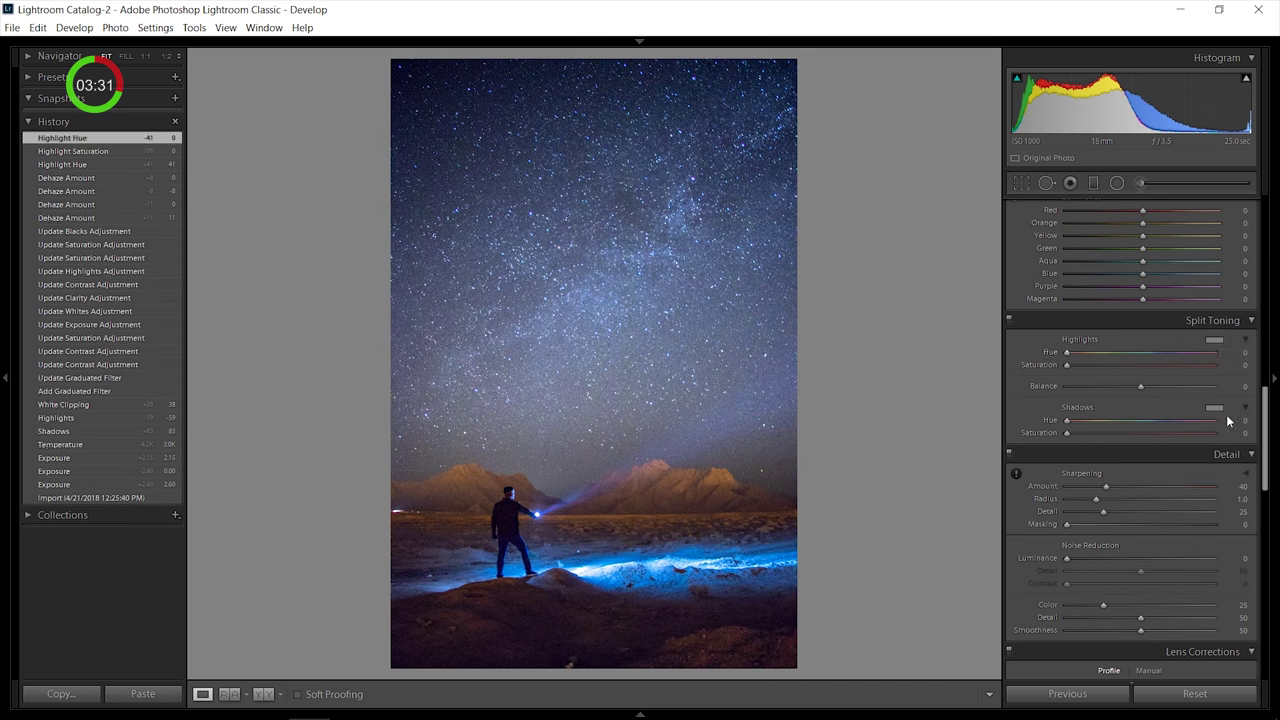
- Tint the shadows blue at Hue 195 with Saturation 15
left_click(1213, 407)
left_click(1069, 412)
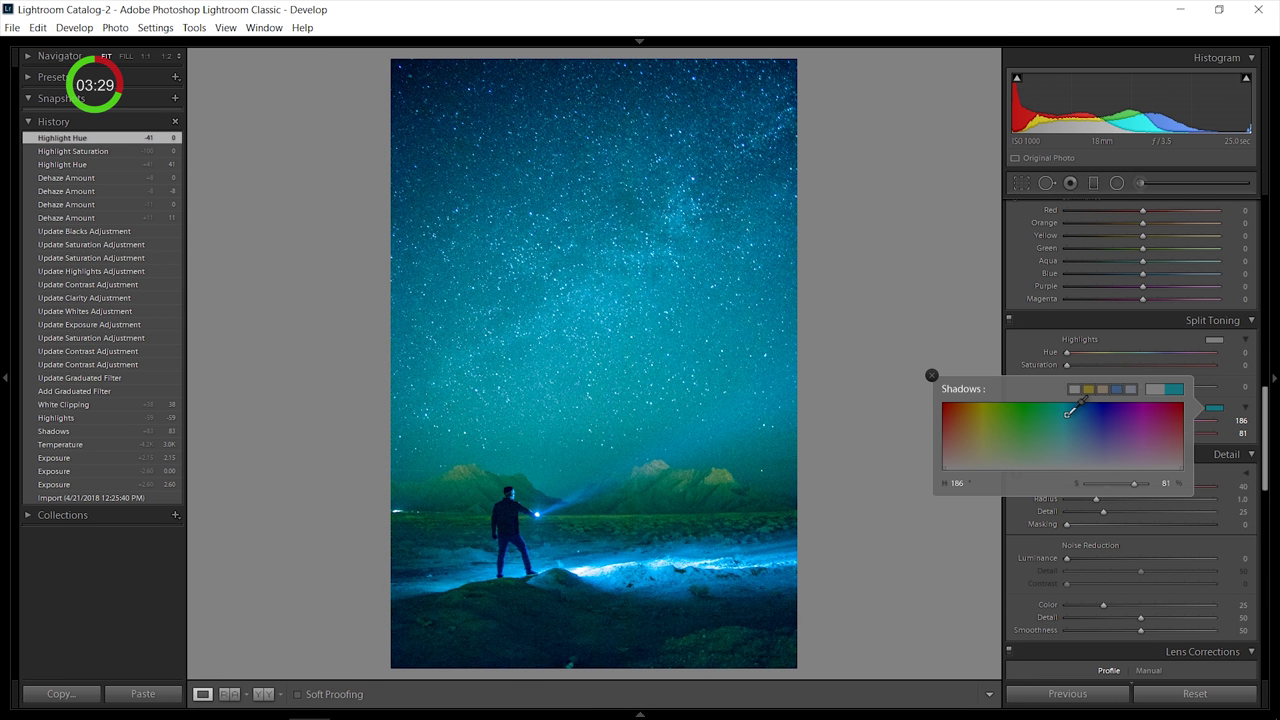
left_click_drag(1069, 412, 1075, 412)
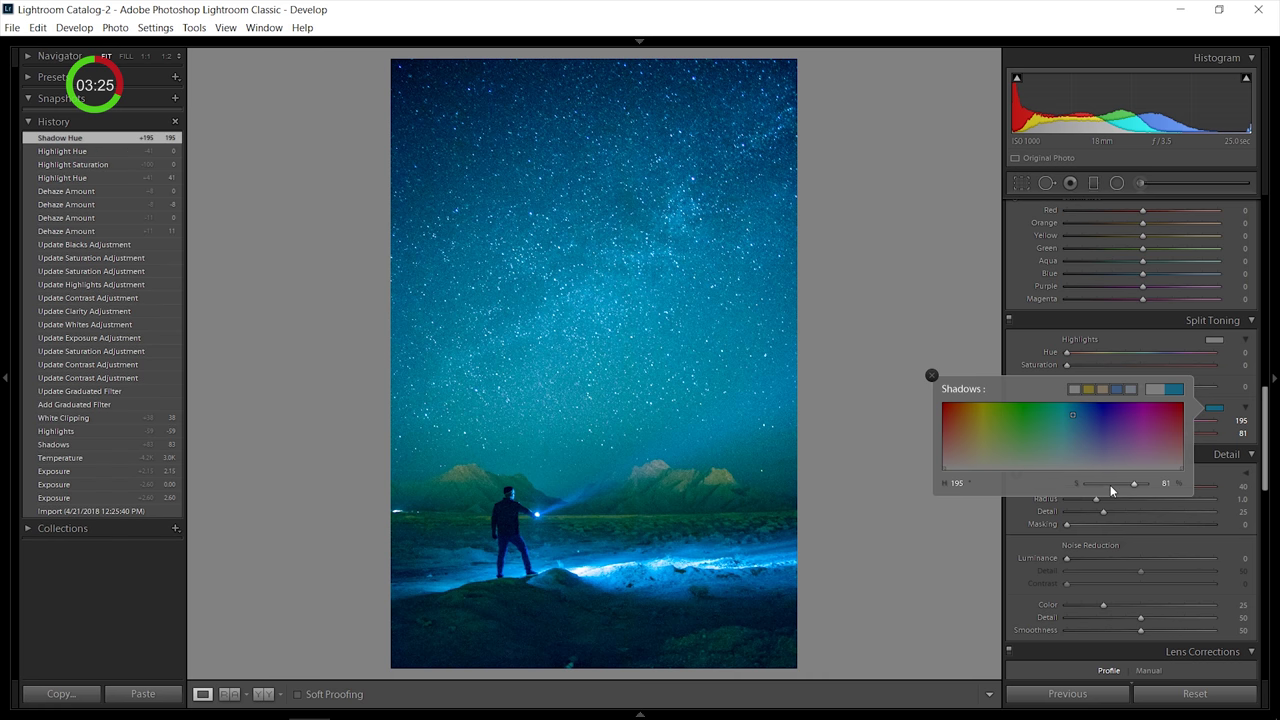
mouse_move(1112, 486)
left_mouse_down()
mouse_move(1074, 492)
mouse_move(1112, 485)
mouse_move(1096, 479)
left_mouse_up()
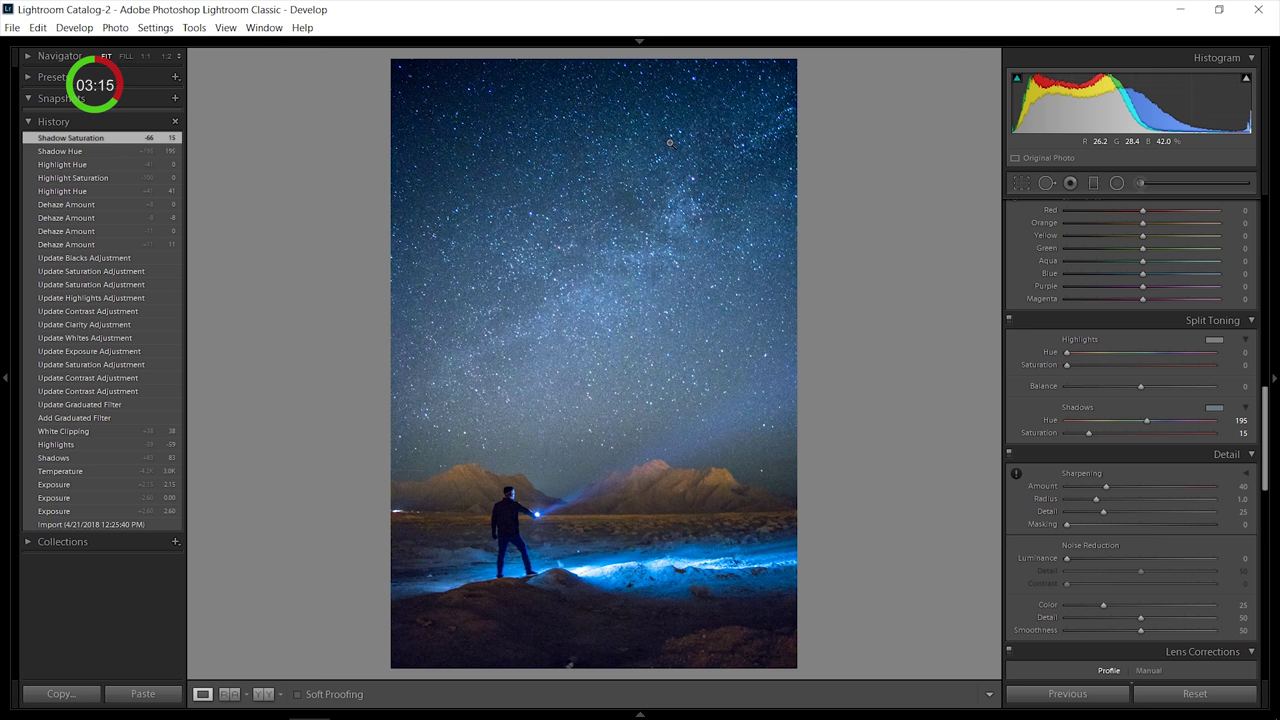
scroll(1224, 527, "down", 2)
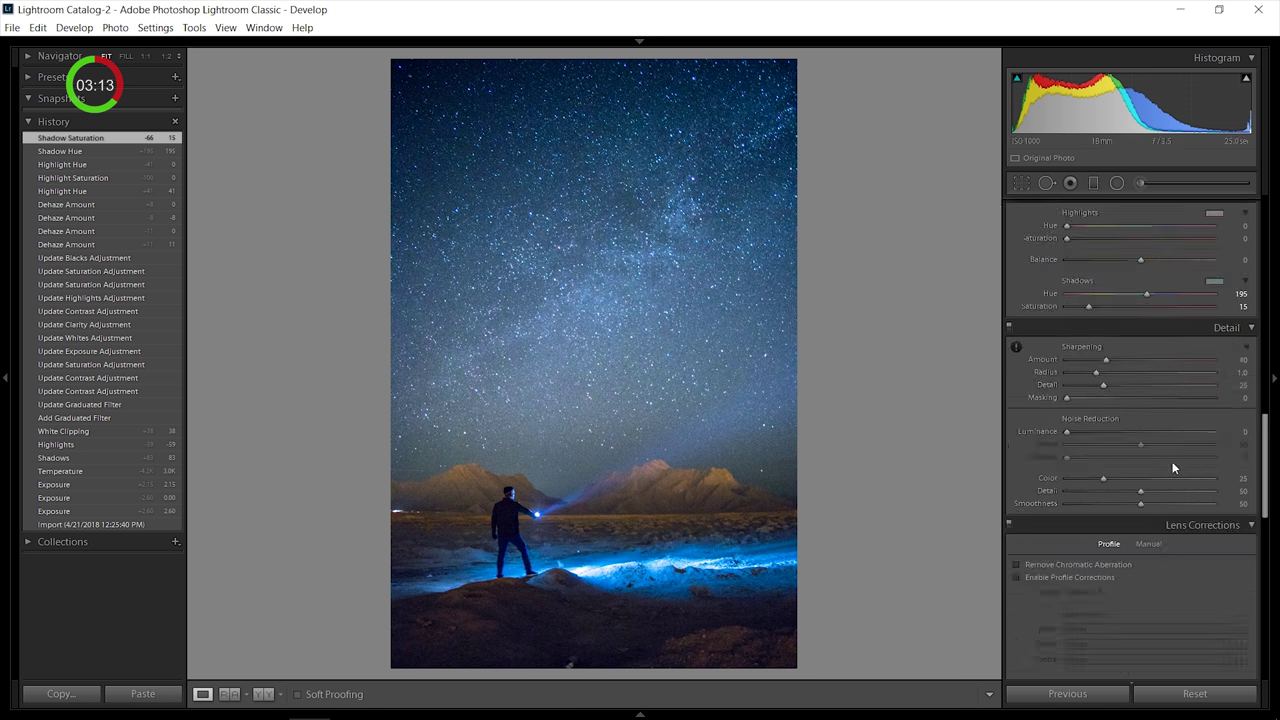
left_click(560, 380)
- At 1:1, apply Luminance 42, Color 100, Sharpening 88 with Masking 91, then return to Fit
key("i")
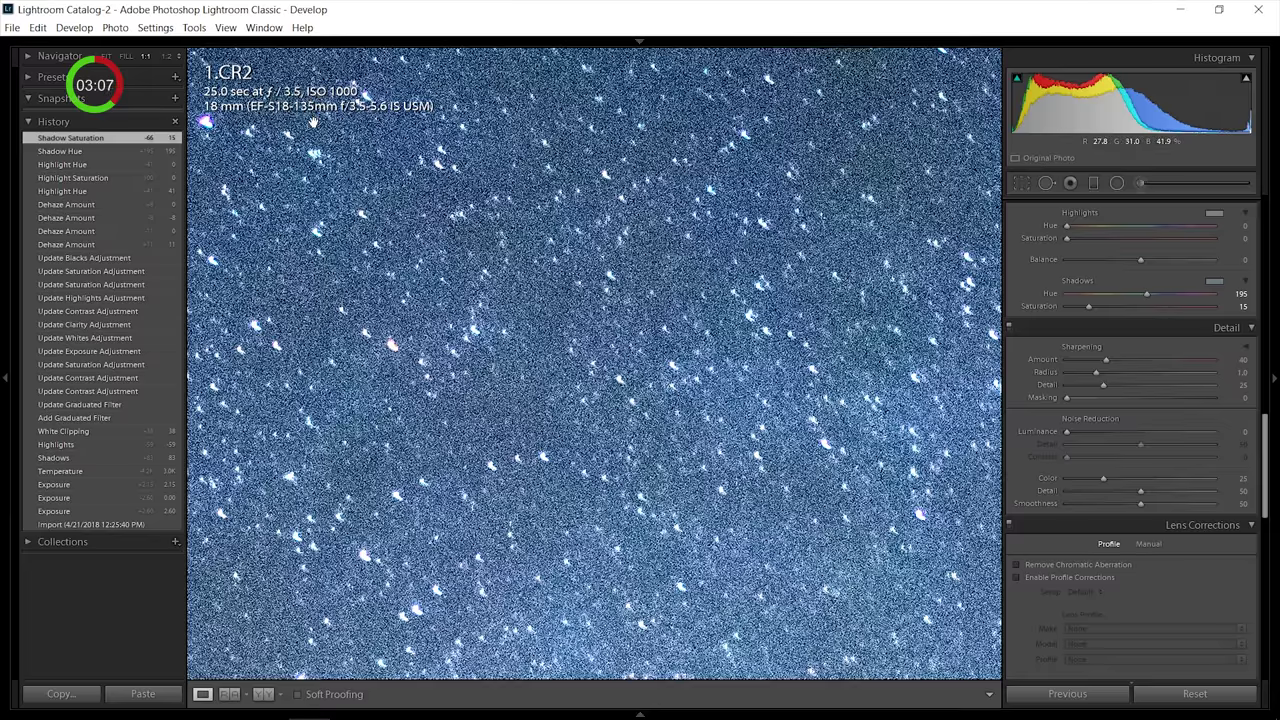
left_click_drag(373, 152, 311, 184)
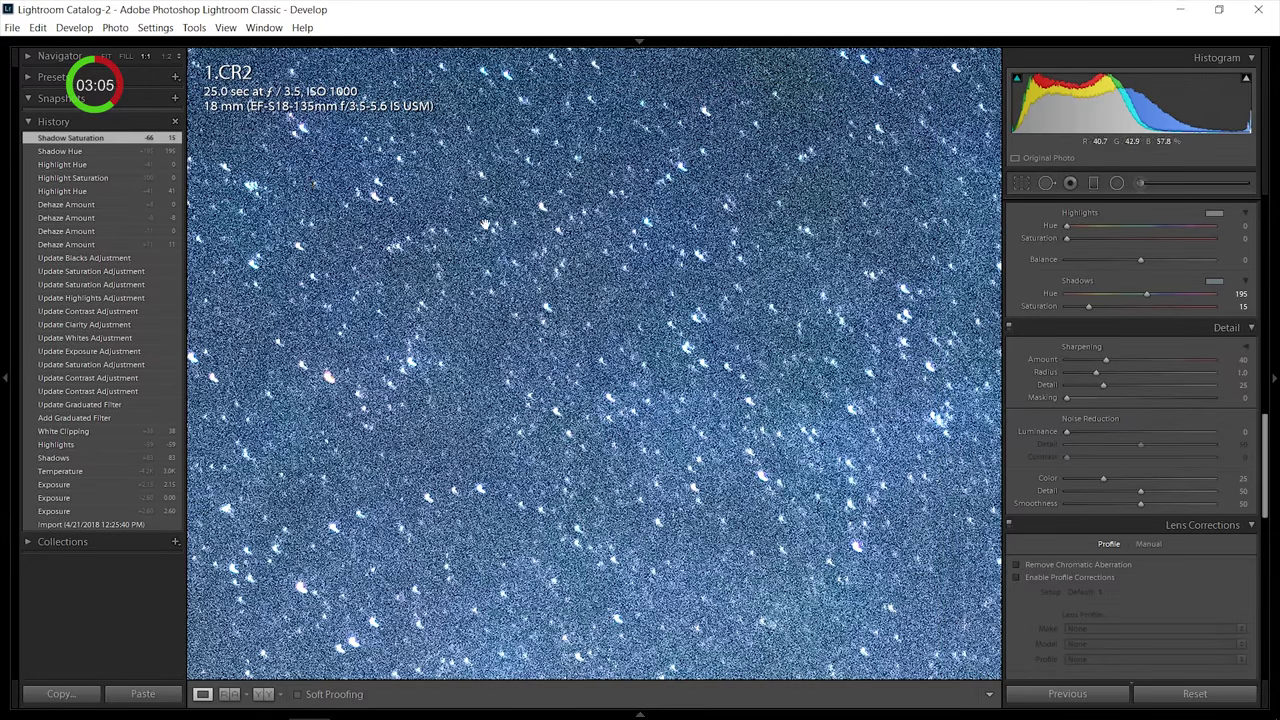
mouse_move(1107, 431)
left_mouse_down()
mouse_move(1182, 433)
mouse_move(1128, 436)
left_mouse_up()
left_click_drag(1103, 478, 1214, 503)
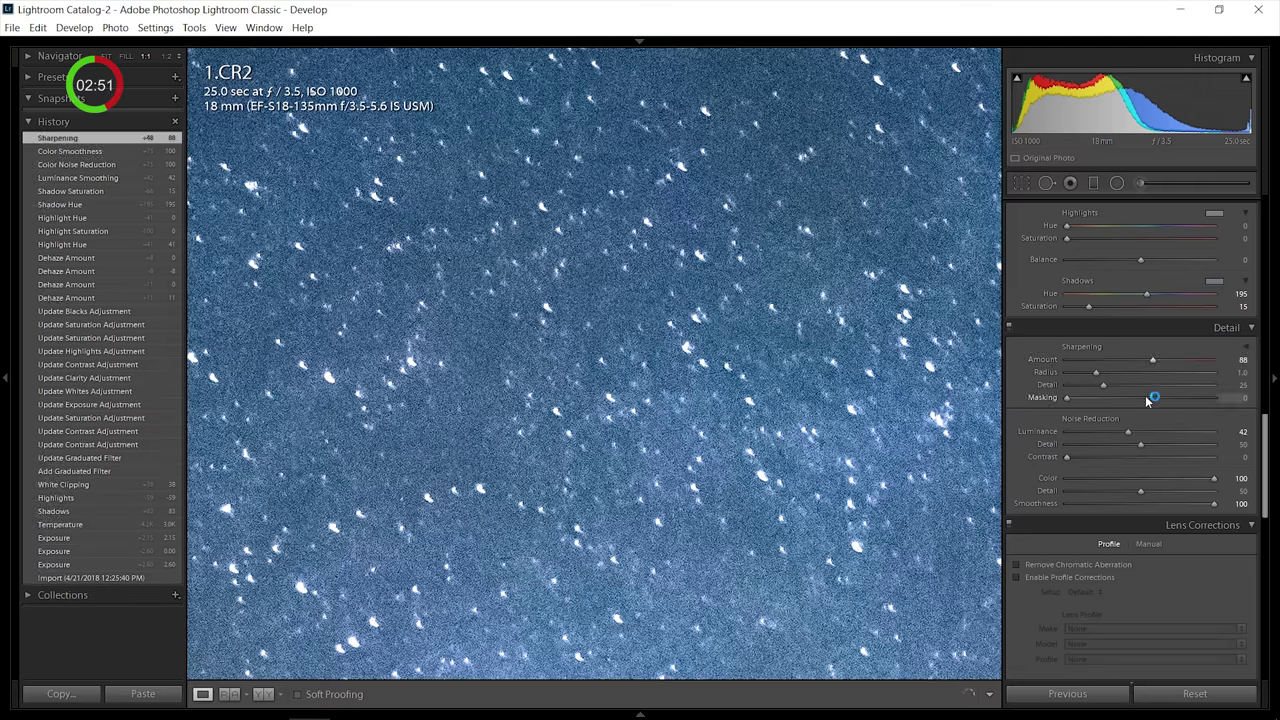
left_click_drag(1138, 397, 1200, 413)
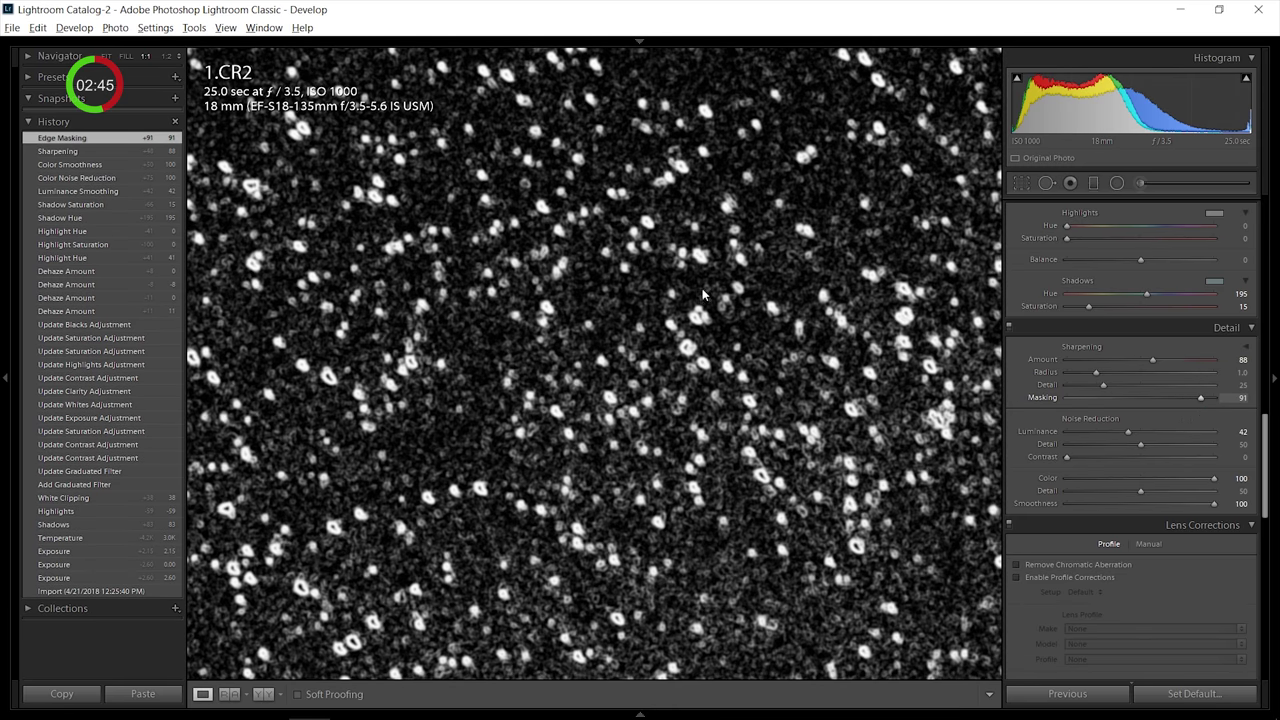
left_click(724, 349)
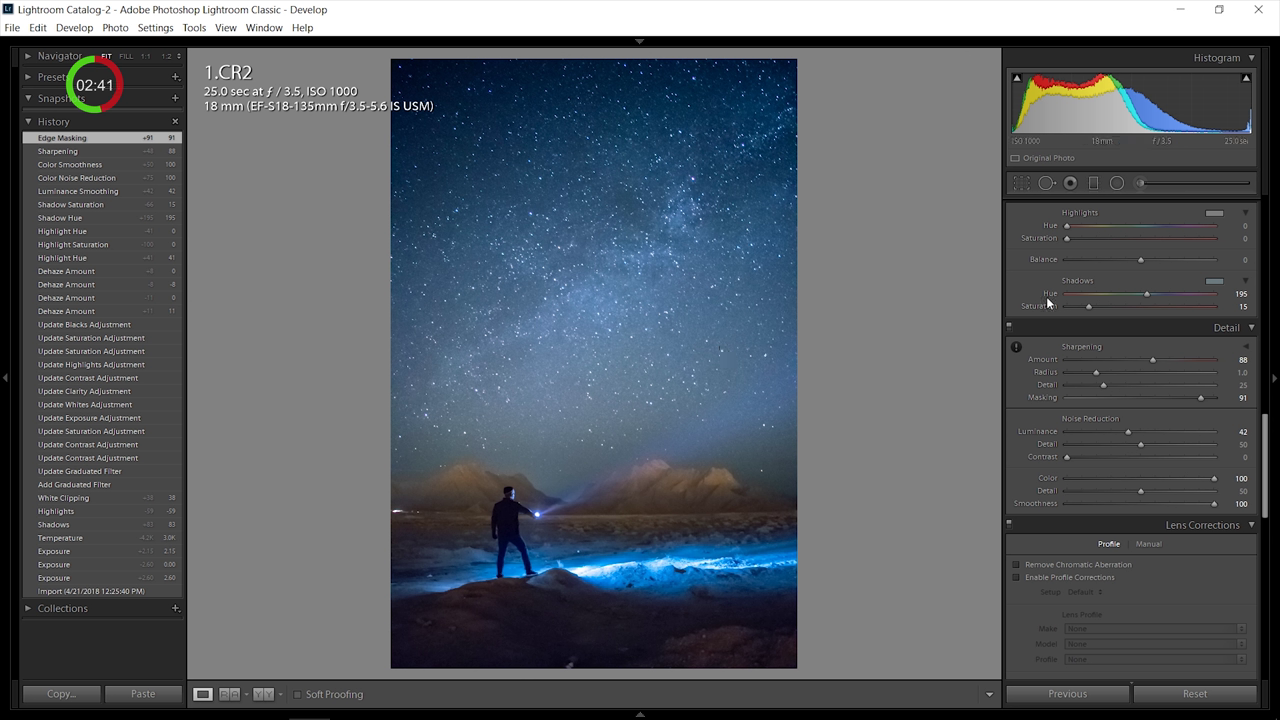
- Add a radial filter over the lit foreground with Temp 41 and reduced Saturation
left_click(1116, 183)
left_click_drag(600, 481, 800, 543)
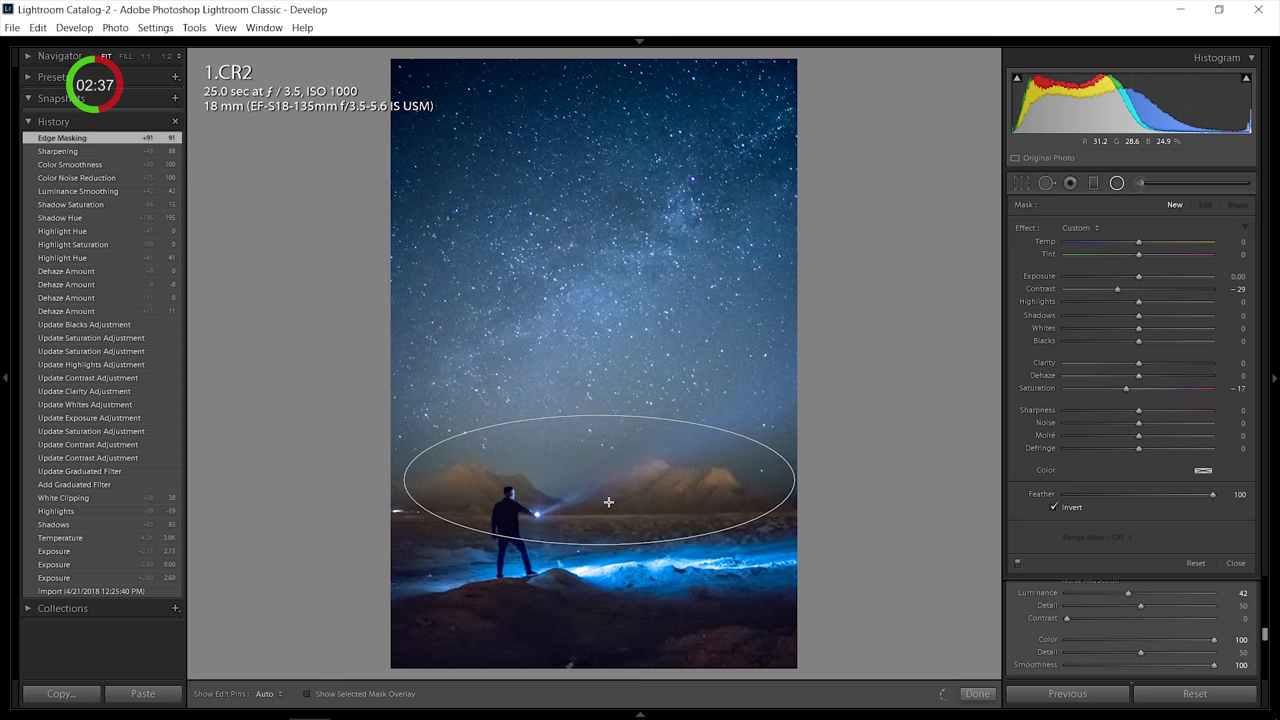
left_click_drag(608, 486, 659, 565)
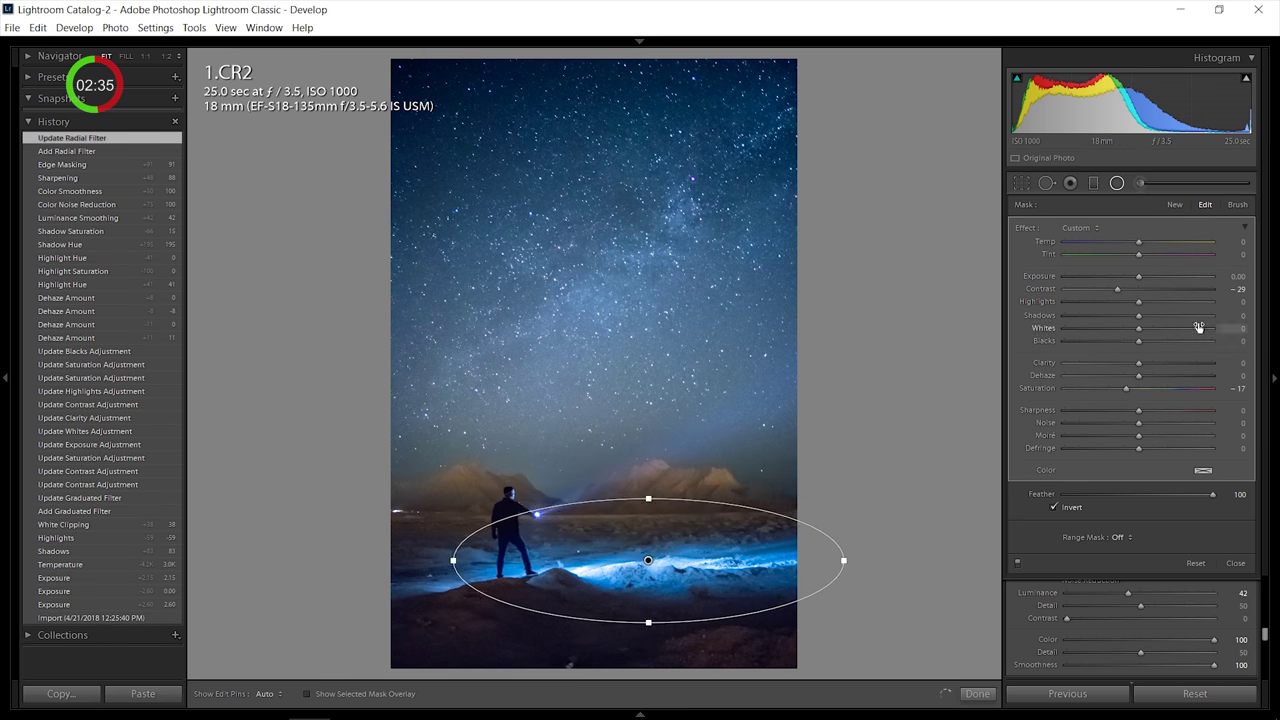
double_click(1040, 288)
double_click(1046, 389)
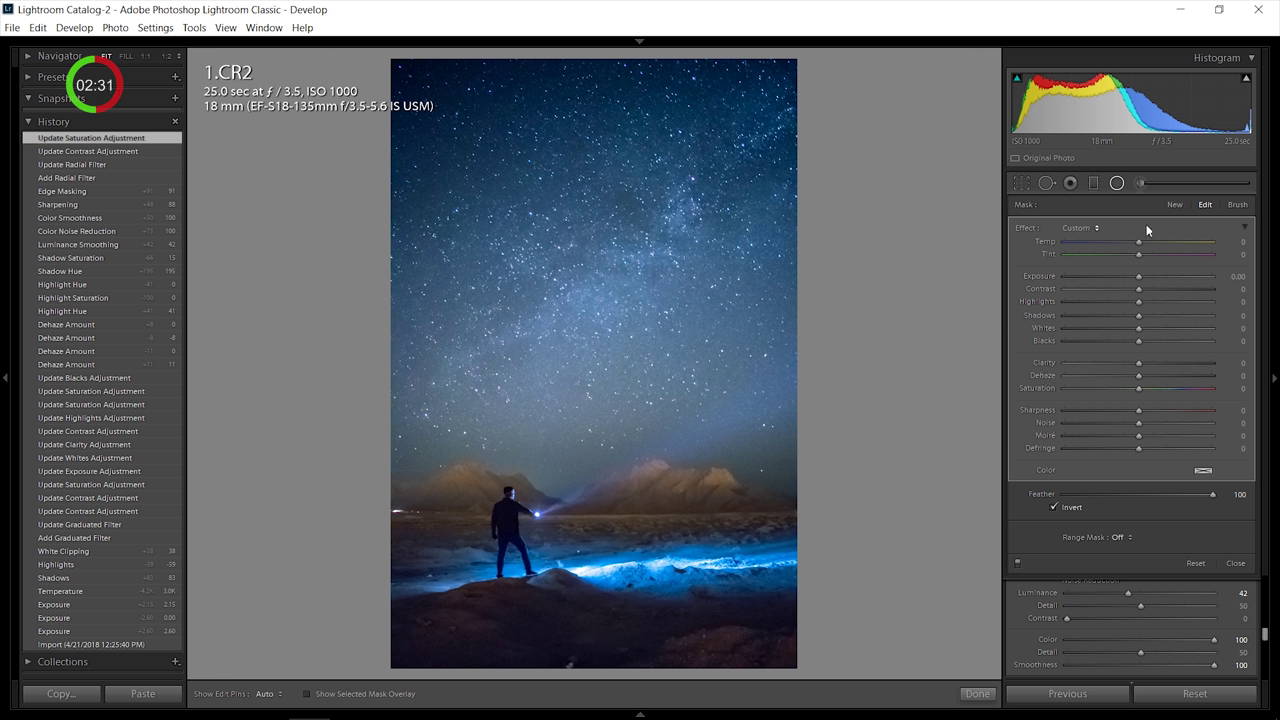
left_click_drag(1160, 247, 1160, 247)
double_click(1044, 241)
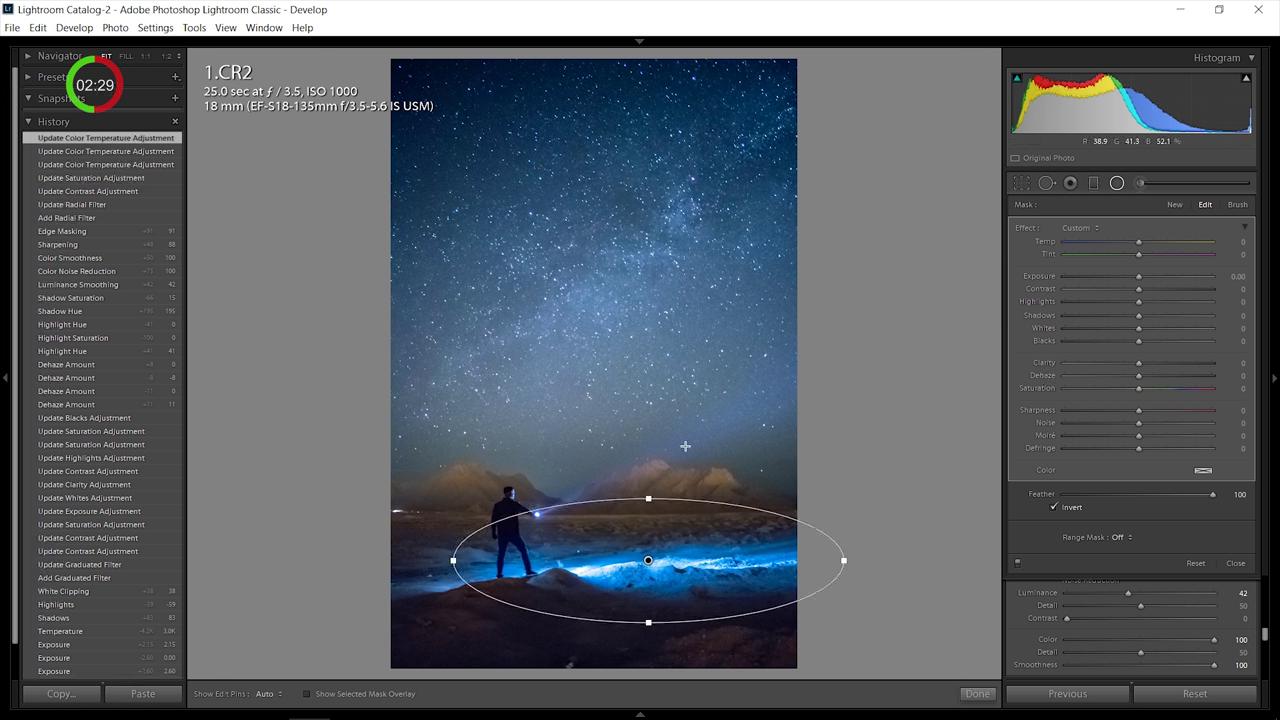
left_click_drag(726, 528, 749, 537)
left_click_drag(1138, 241, 1175, 245)
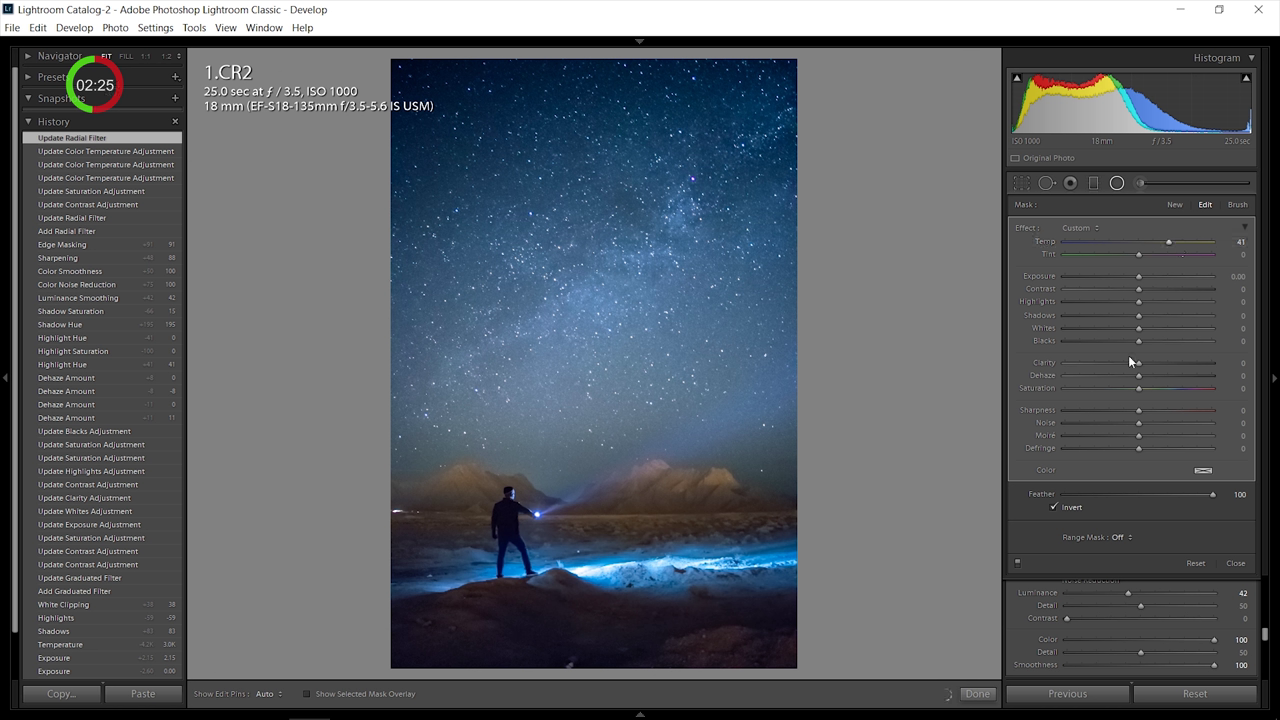
left_click_drag(1125, 386, 1096, 387)
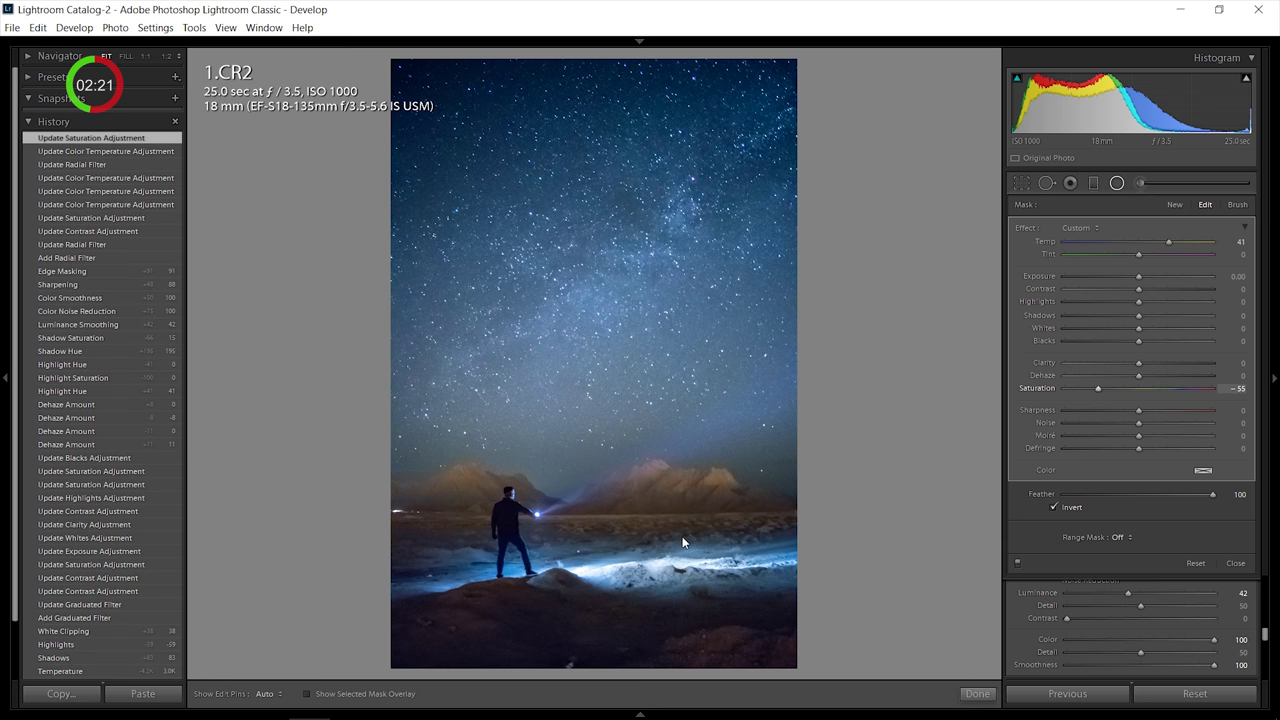
- Enlarge, widen and tilt the ellipse so it covers the lit ground beneath the figure
mouse_move(866, 568)
left_click_drag(670, 507, 670, 484)
left_click_drag(866, 570, 816, 580)
left_click_drag(939, 548, 935, 520)
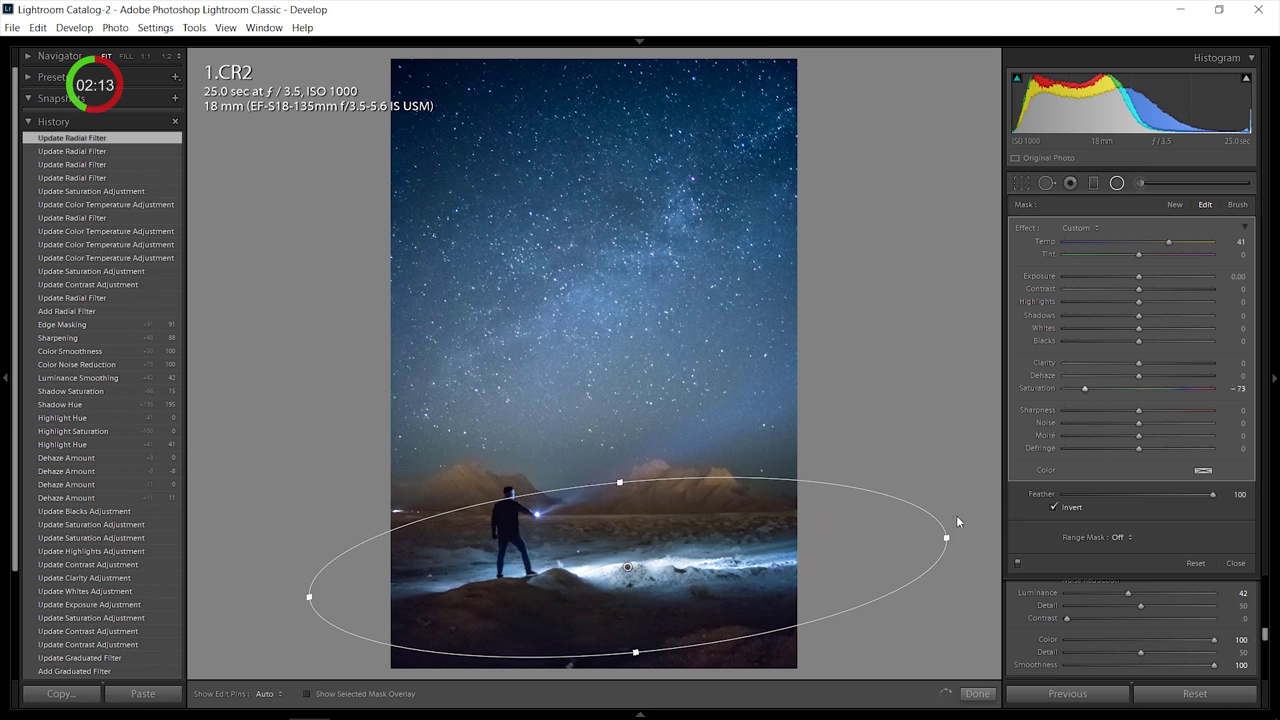
left_click_drag(946, 537, 1011, 519)
left_click_drag(803, 530, 871, 523)
right_click(871, 523)
left_click(910, 551)
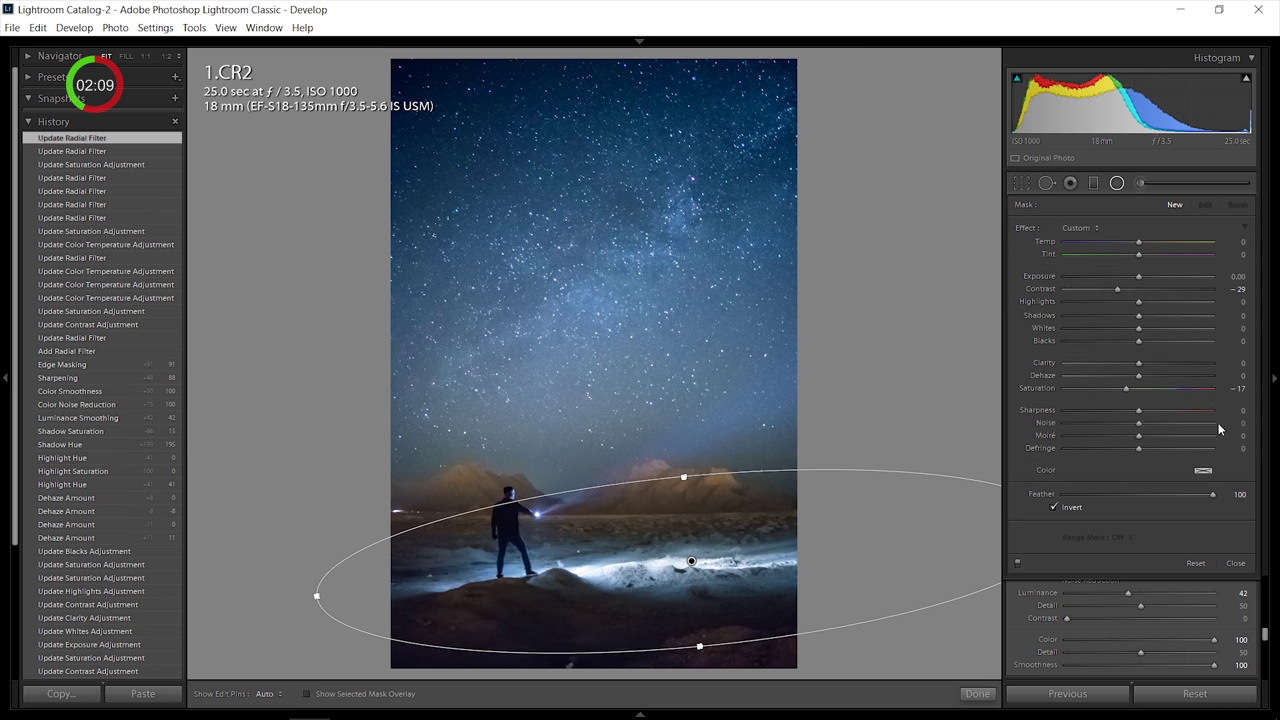
key("ctrl+z")
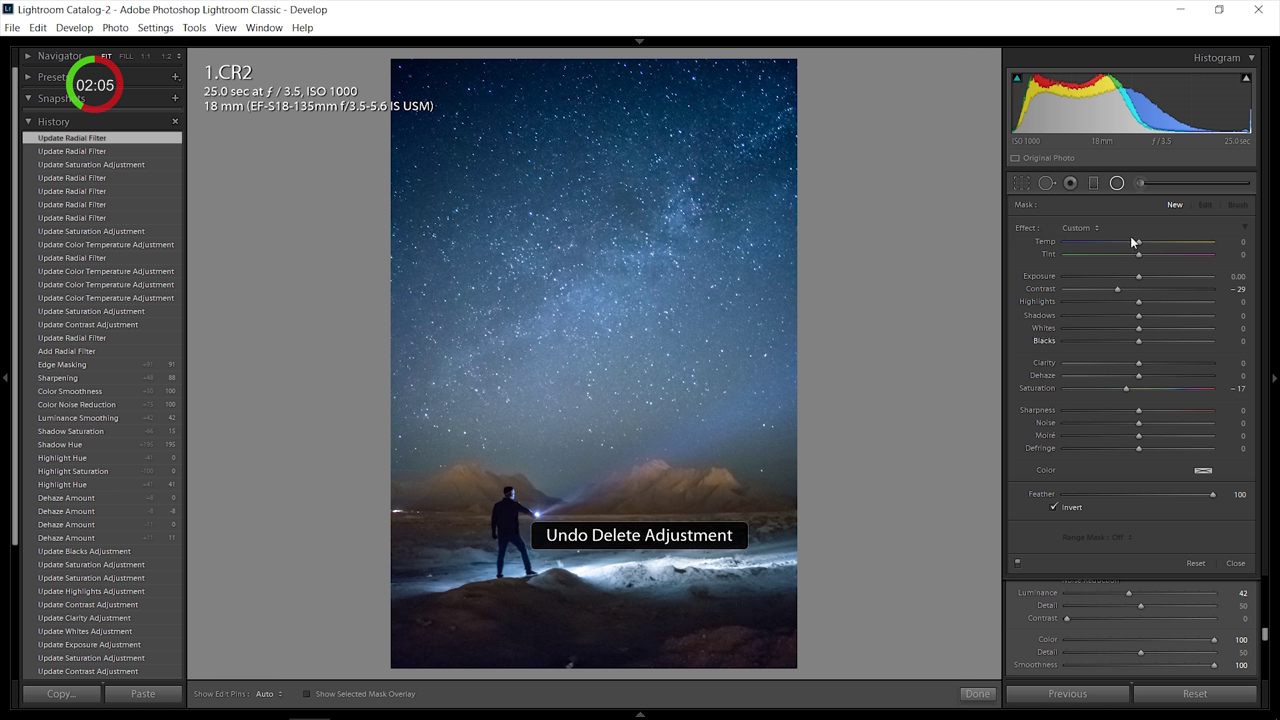
left_click(1070, 183)
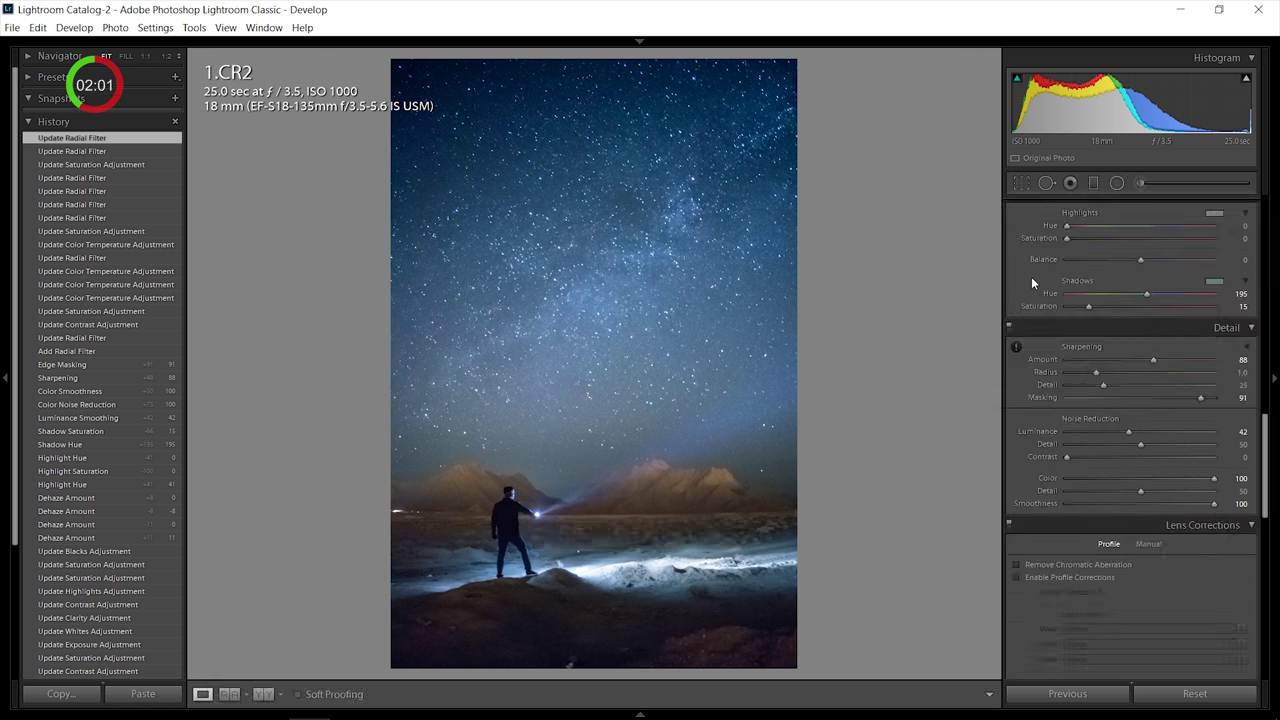
- Draw a new radial filter with Contrast and Saturation reset, rotated along the flashlight beam
left_click(1116, 183)
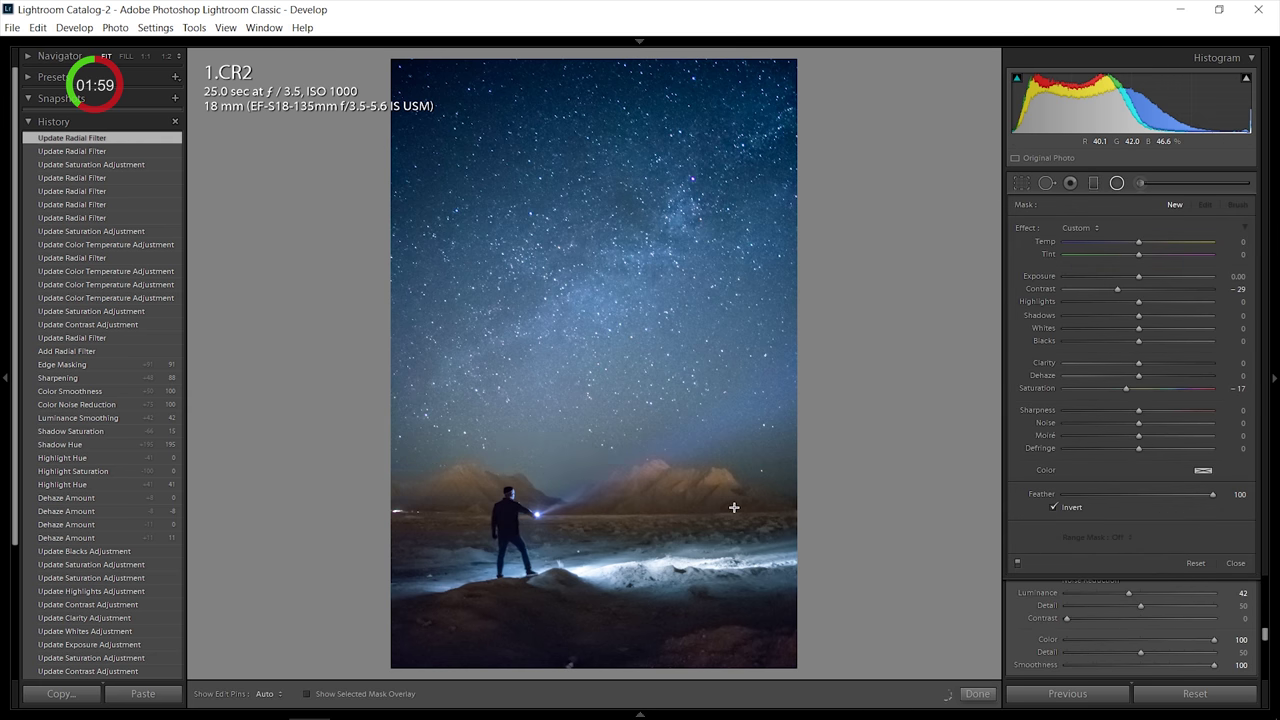
left_click_drag(533, 457, 854, 479)
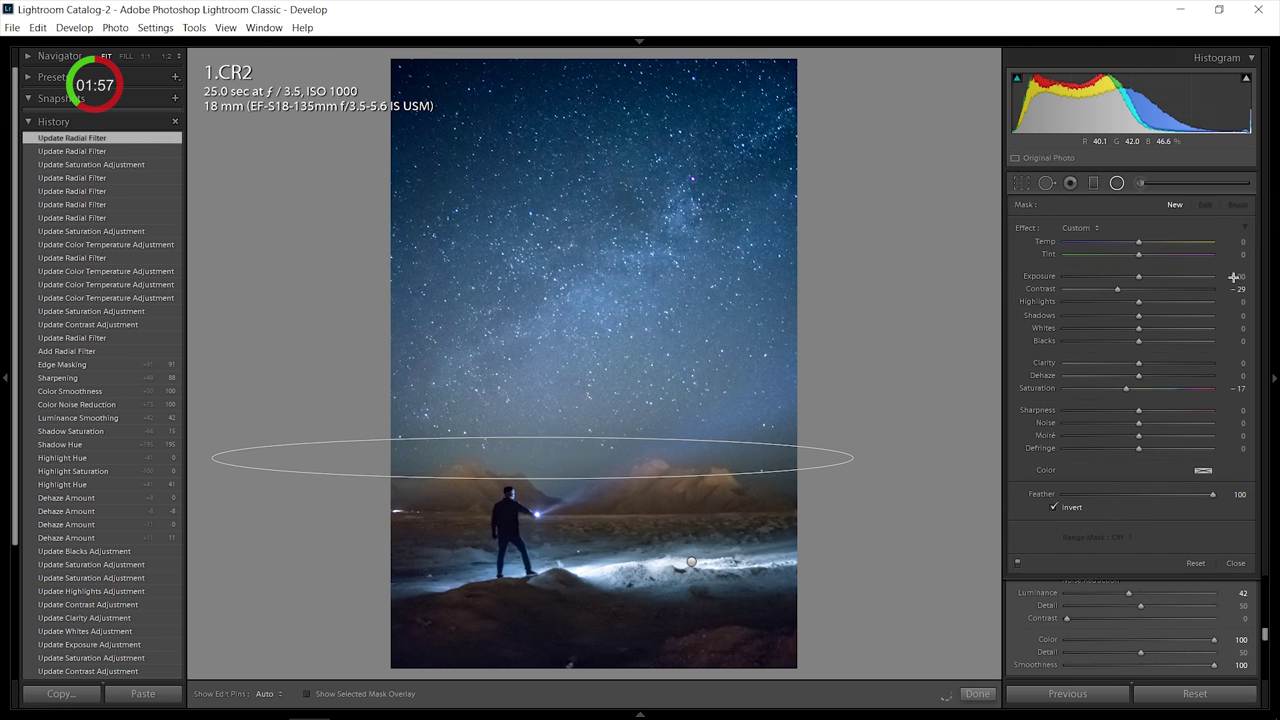
double_click(1045, 288)
double_click(1043, 388)
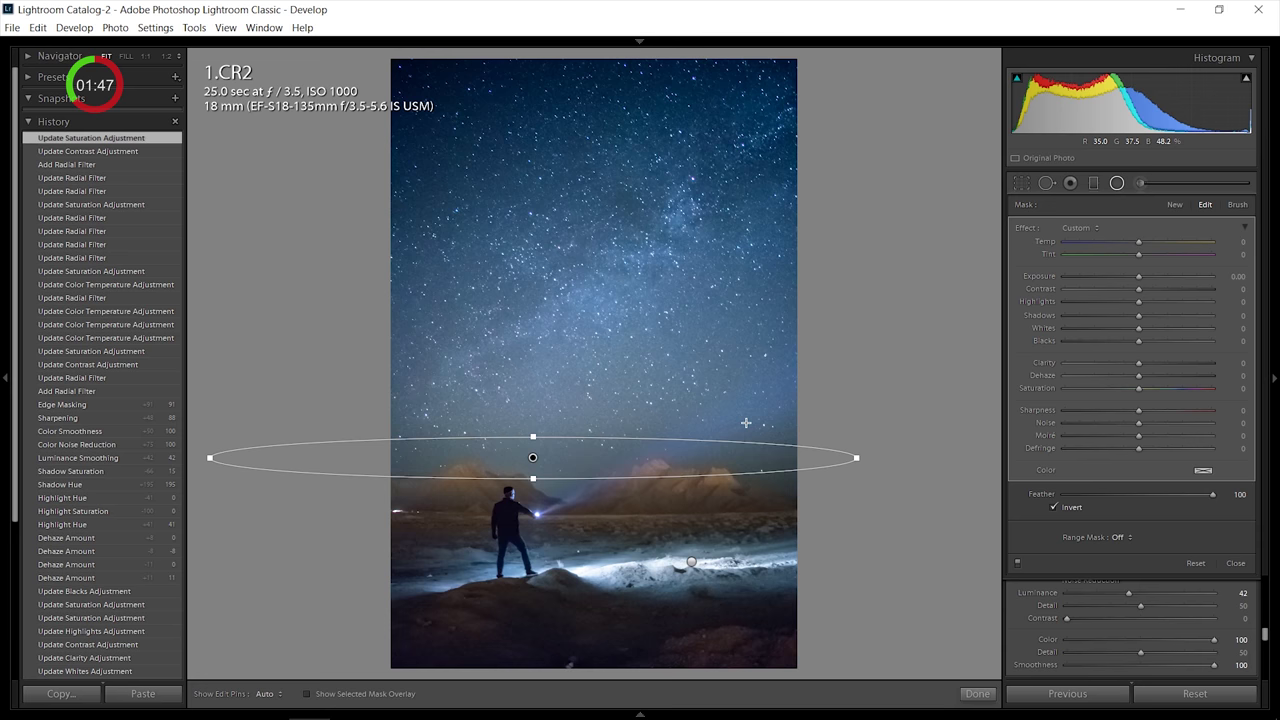
left_click_drag(755, 442, 714, 343)
left_click_drag(701, 408, 763, 414)
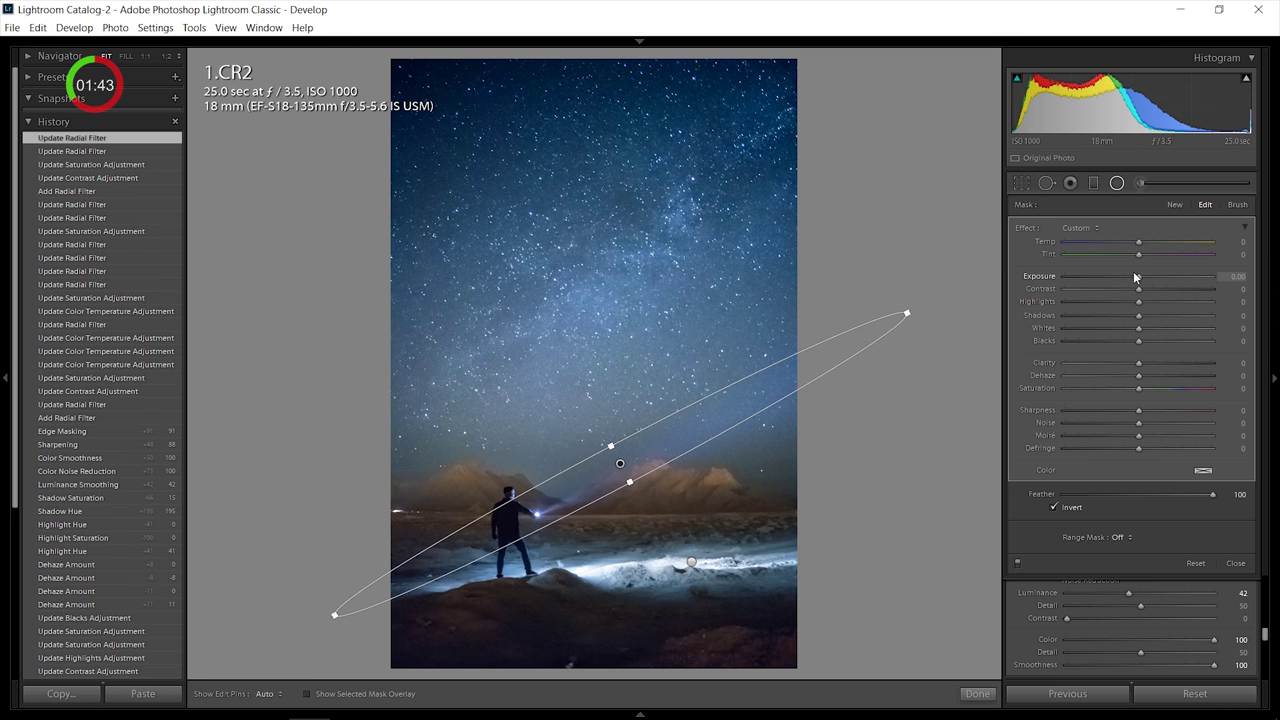
- Set the beam filter to Exposure 0.63 and Whites 61, and fit its length to the beam
left_click_drag(1135, 277, 1153, 282)
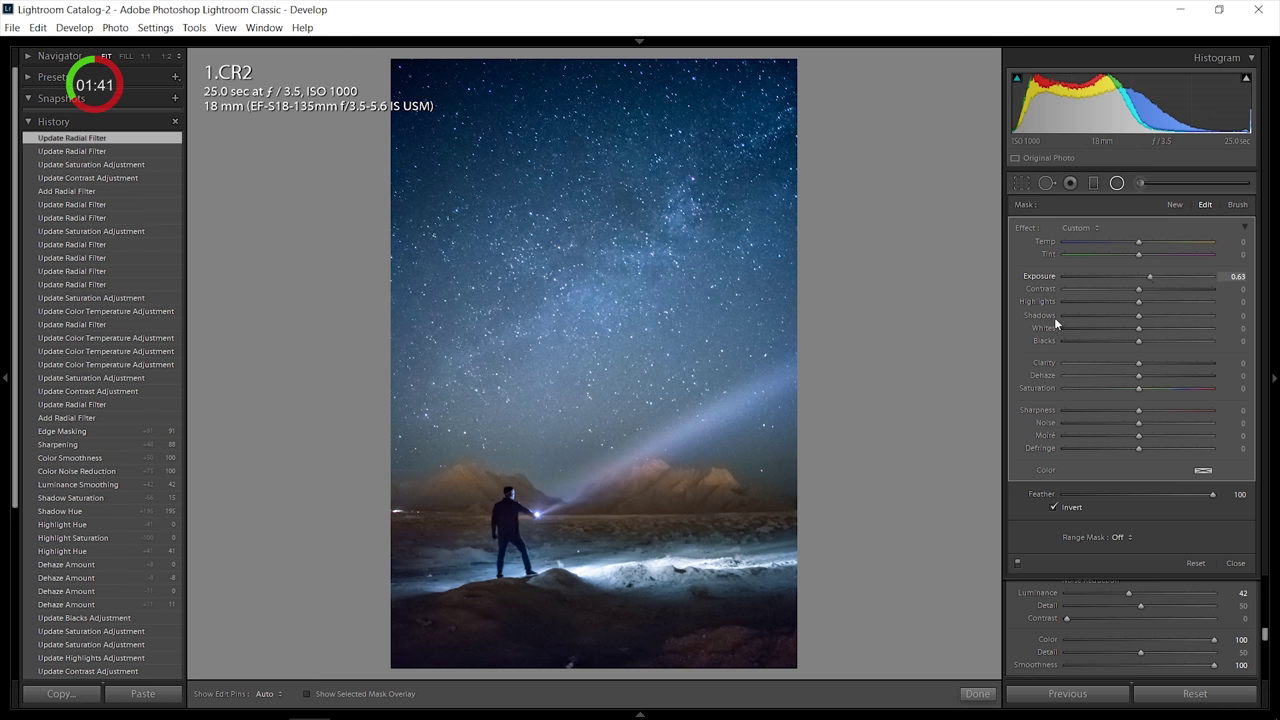
left_click(1183, 329)
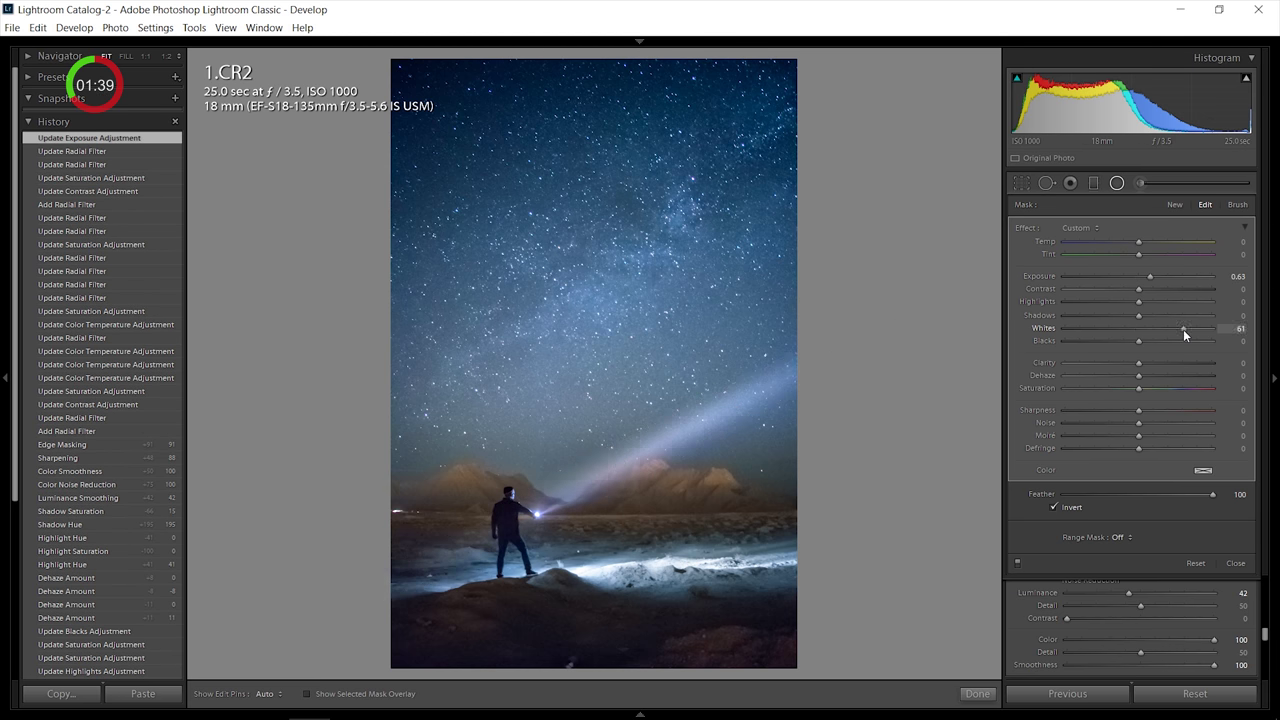
mouse_move(687, 422)
left_mouse_down()
mouse_move(698, 422)
mouse_move(683, 403)
mouse_move(703, 416)
left_mouse_up()
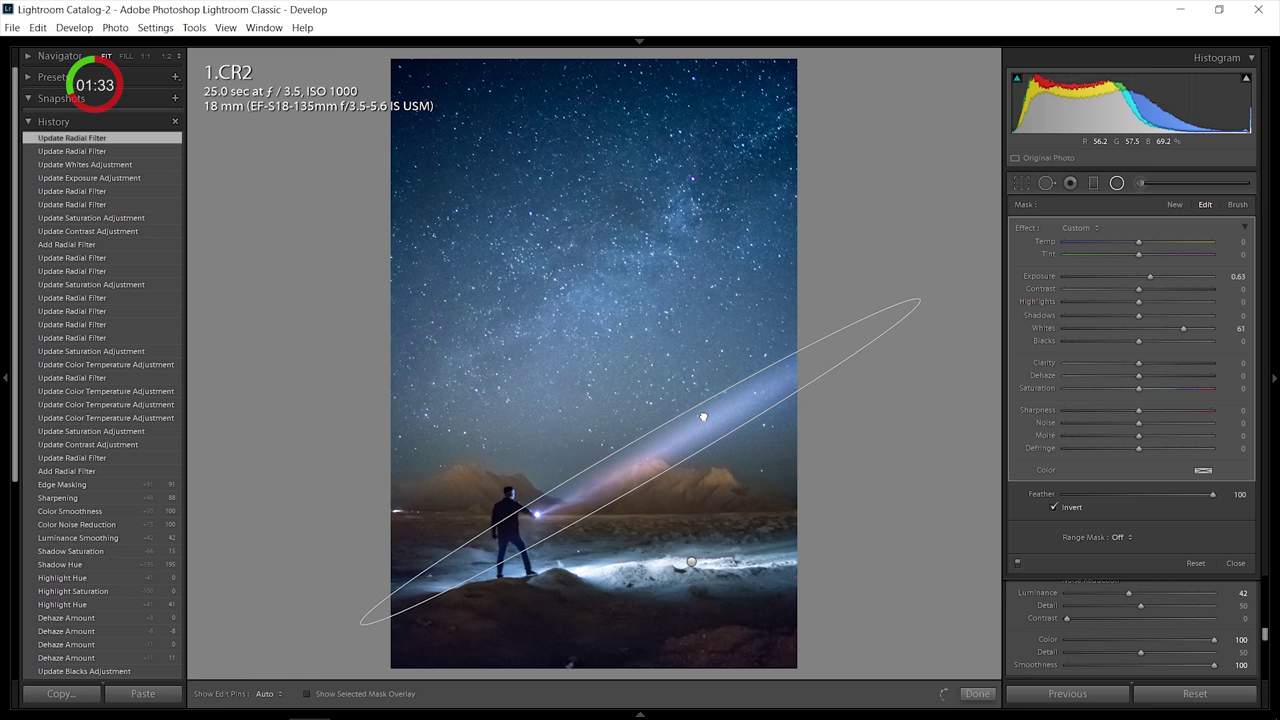
left_click_drag(920, 300, 860, 354)
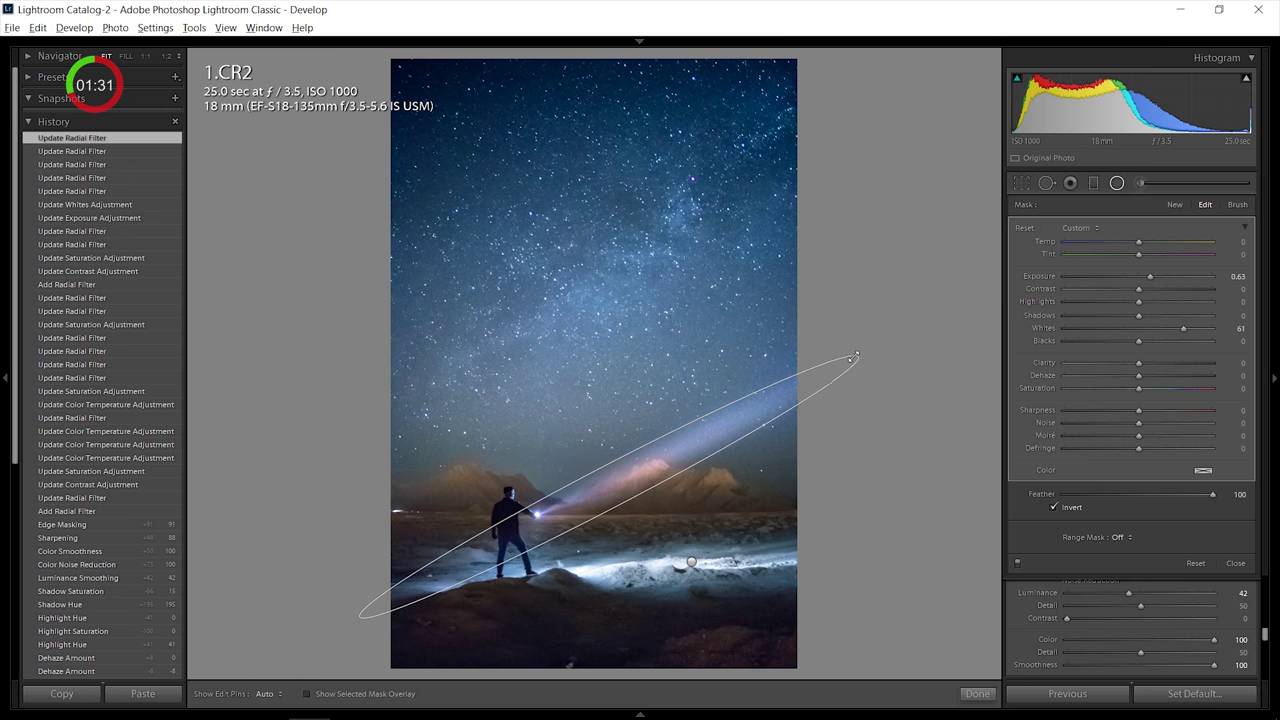
left_click_drag(830, 364, 837, 368)
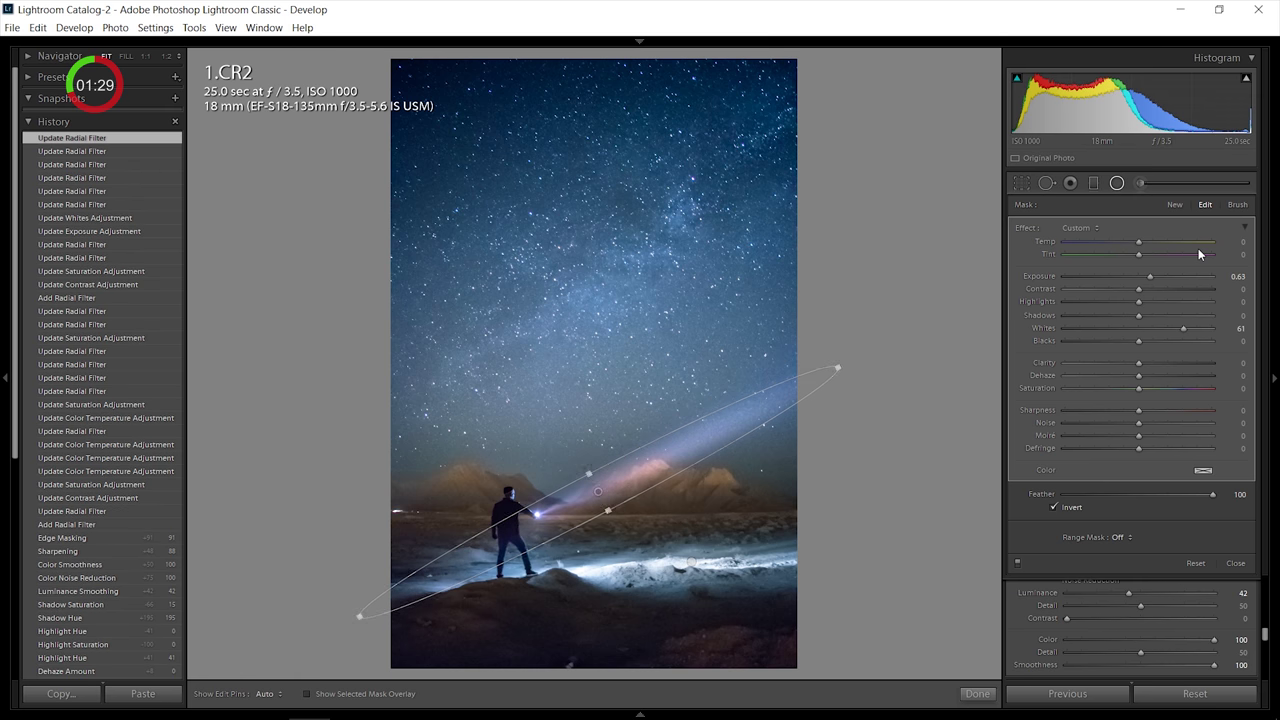
left_click(908, 399)
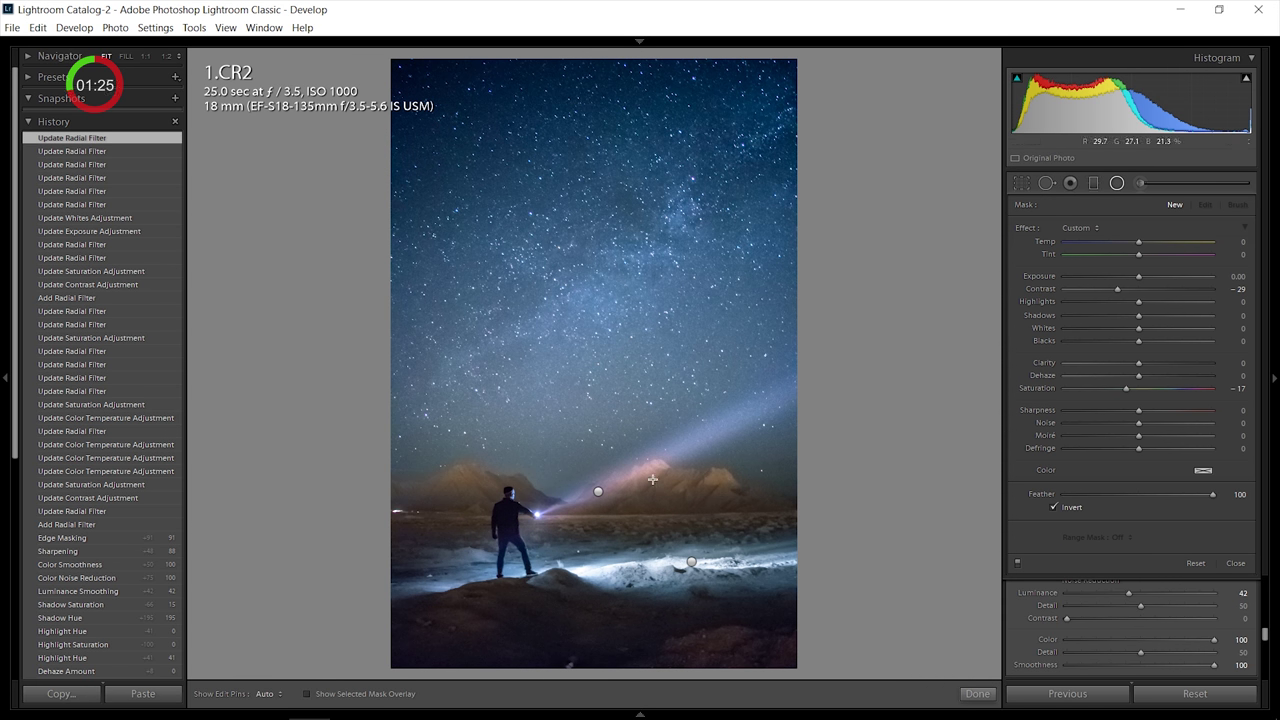
- Darken the right mountains with a -0.45 exposure radial filter and duplicate it onto the left mountains
left_click_drag(681, 494, 846, 475)
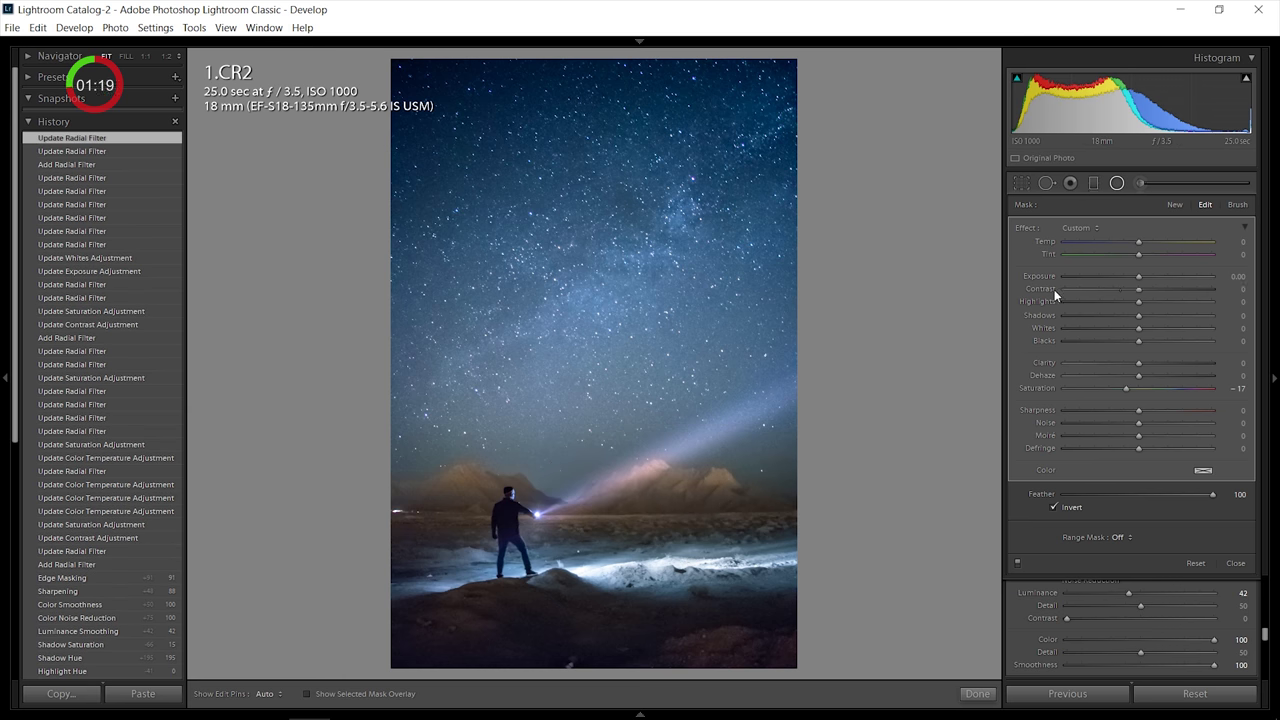
left_click_drag(1138, 278, 1129, 286)
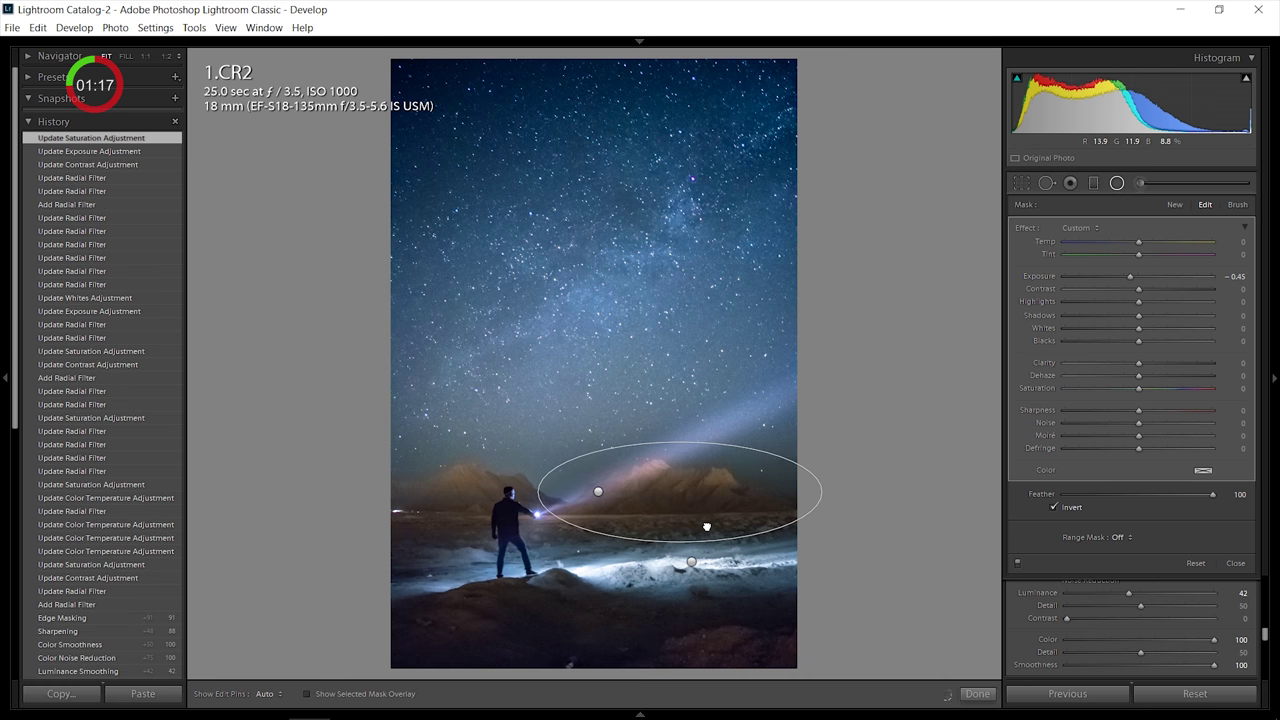
right_click(726, 500)
left_click(751, 510)
left_click_drag(752, 516, 522, 512)
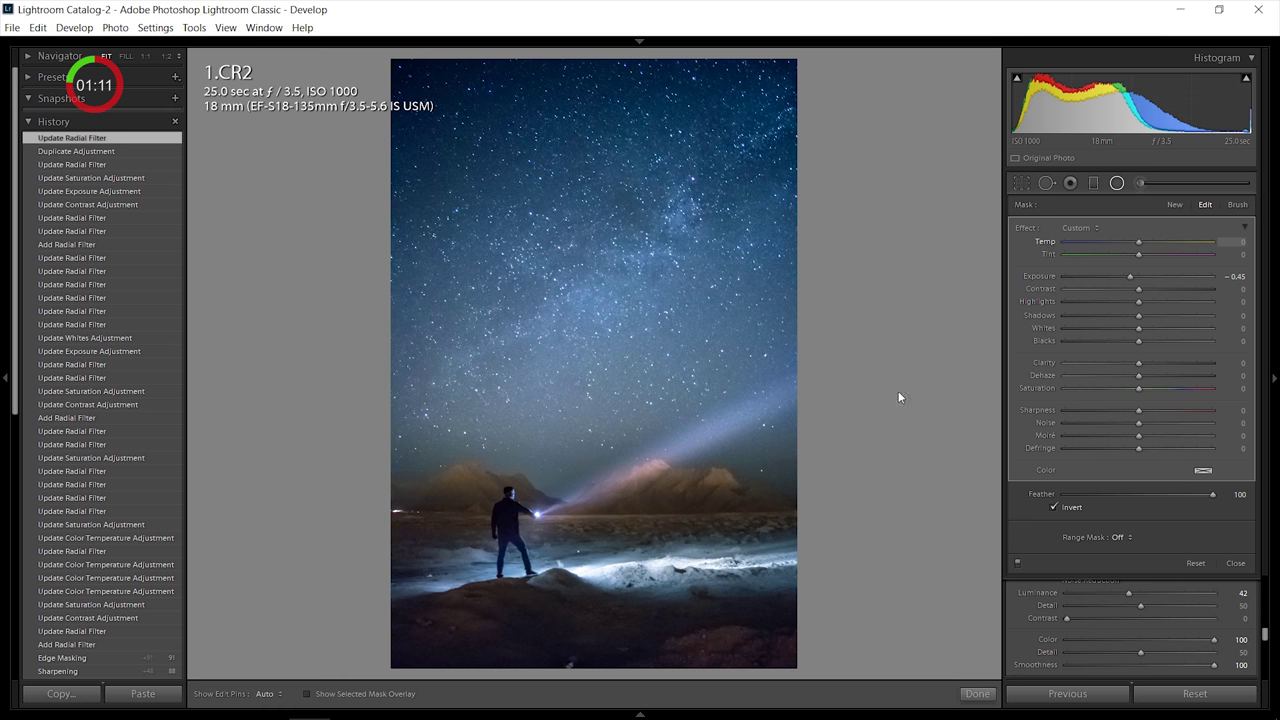
left_click(1122, 190)
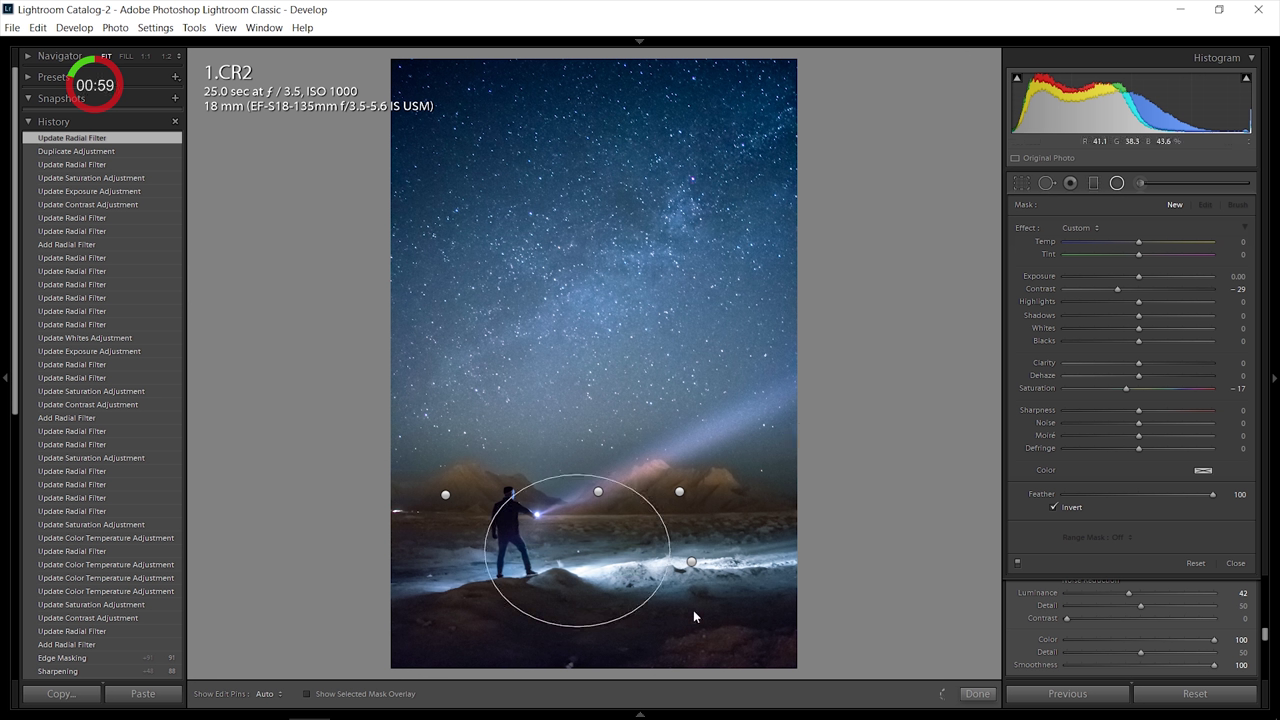
- Set a radial filter to Exposure 1.18 and fit its ellipse tightly around the figure
double_click(1037, 388)
left_click_drag(1138, 276, 1161, 280)
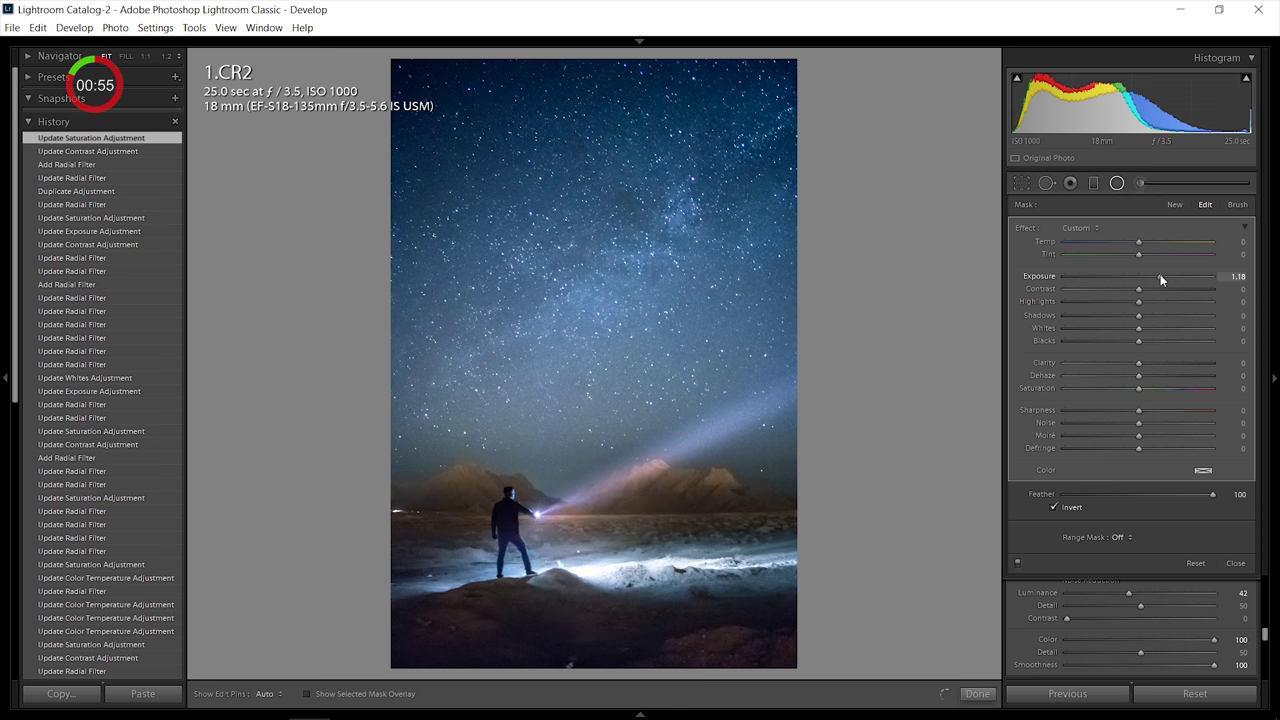
left_click_drag(612, 521, 570, 524)
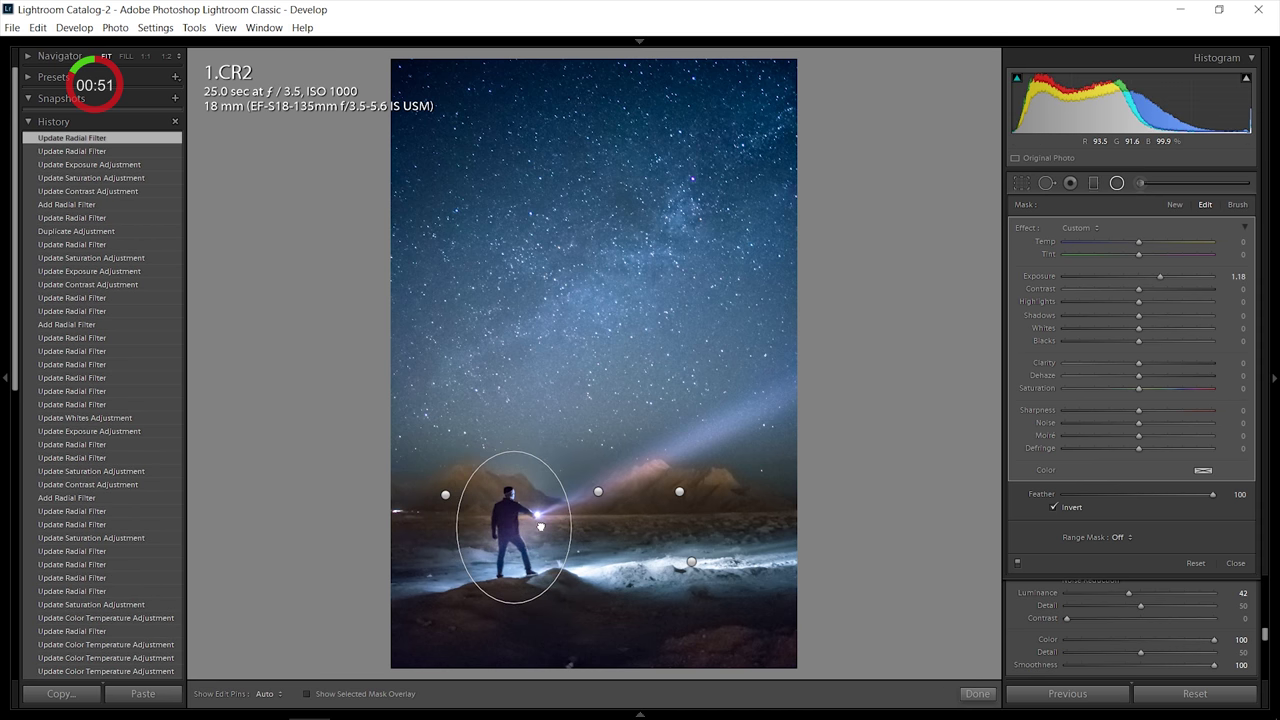
left_click_drag(510, 447, 513, 453)
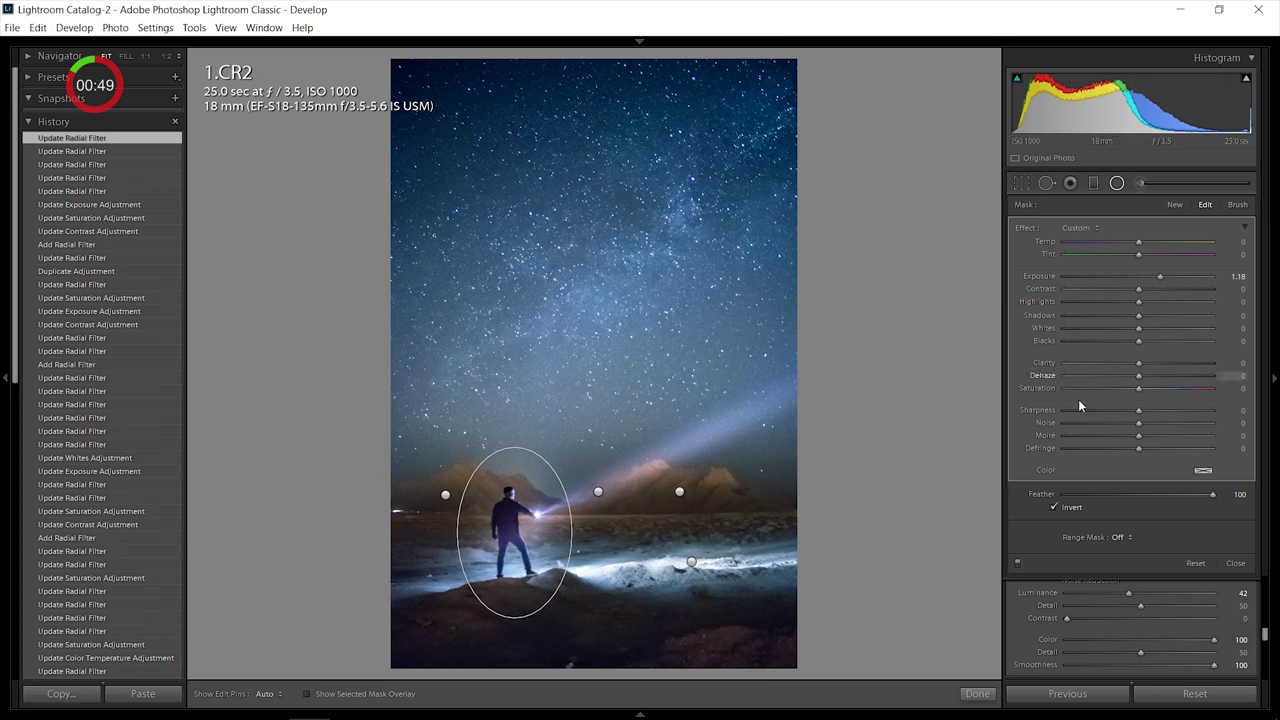
- Give the figure filter Saturation -34 and Blacks -12, then delete it and undo
left_click(1102, 388)
mouse_move(1104, 388)
left_mouse_down()
mouse_move(1091, 390)
mouse_move(1115, 388)
left_mouse_up()
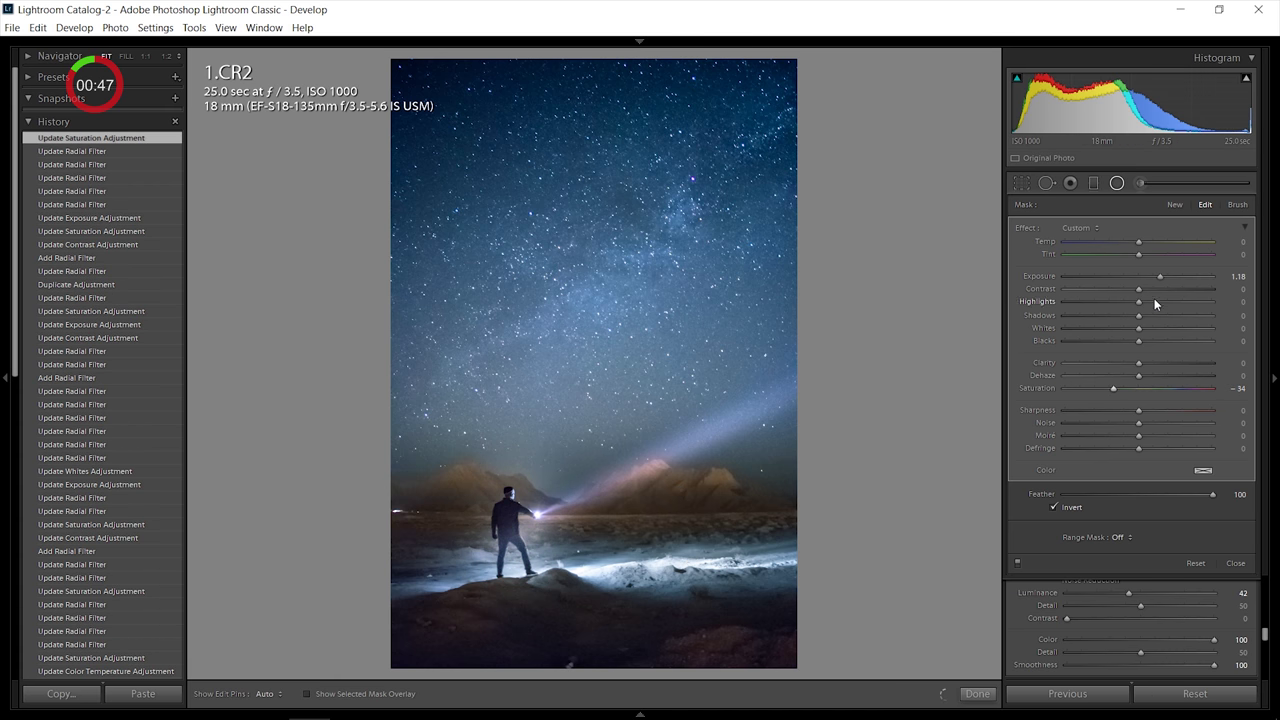
mouse_move(1145, 345)
left_mouse_down()
mouse_move(1116, 338)
mouse_move(1130, 336)
left_mouse_up()
mouse_move(541, 535)
left_mouse_down()
mouse_move(512, 536)
mouse_move(522, 539)
left_mouse_up()
right_click(546, 530)
left_click(566, 556)
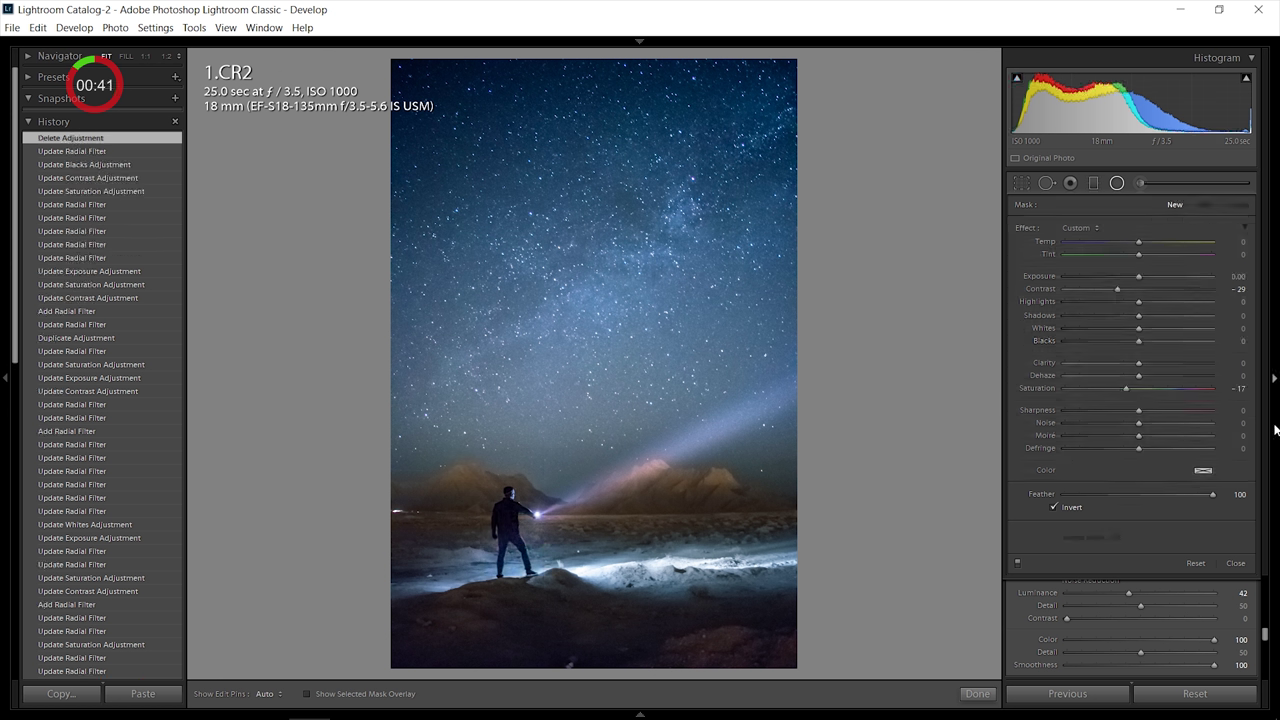
key("ctrl+z")
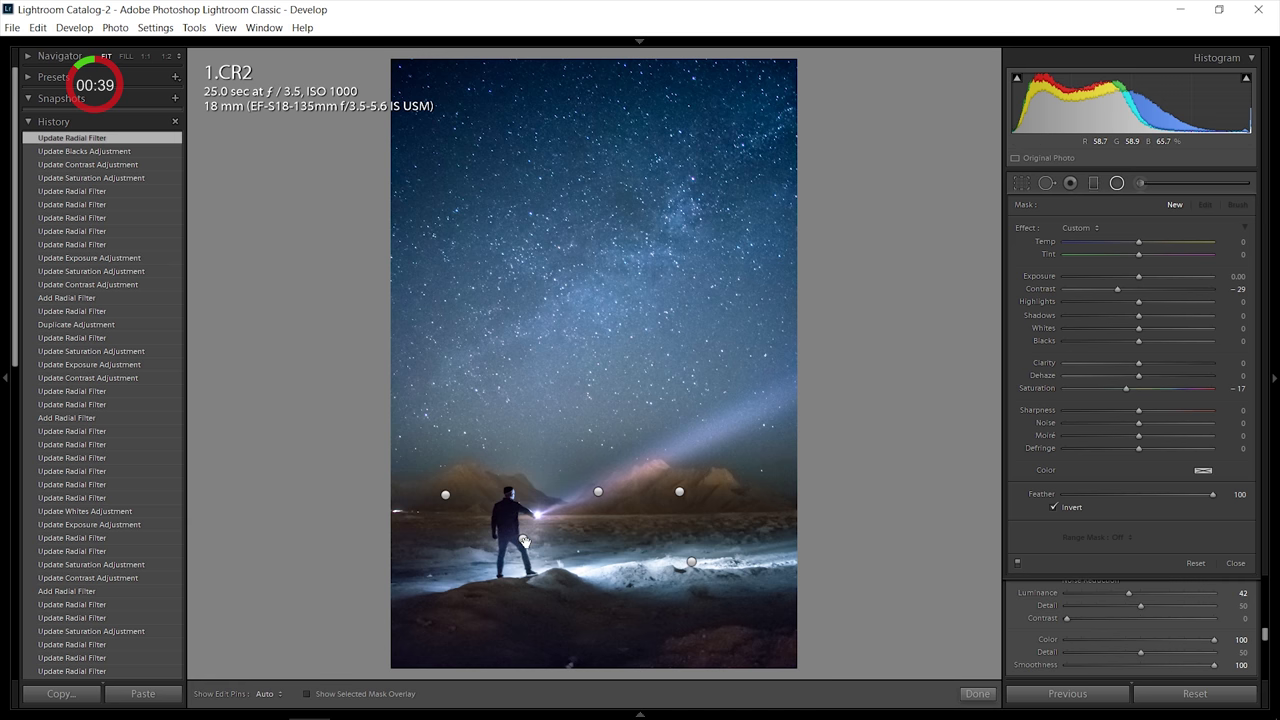
- Select the figure's radial filter and raise its Whites to 57
left_click(521, 530)
left_click_drag(1138, 328, 1180, 326)
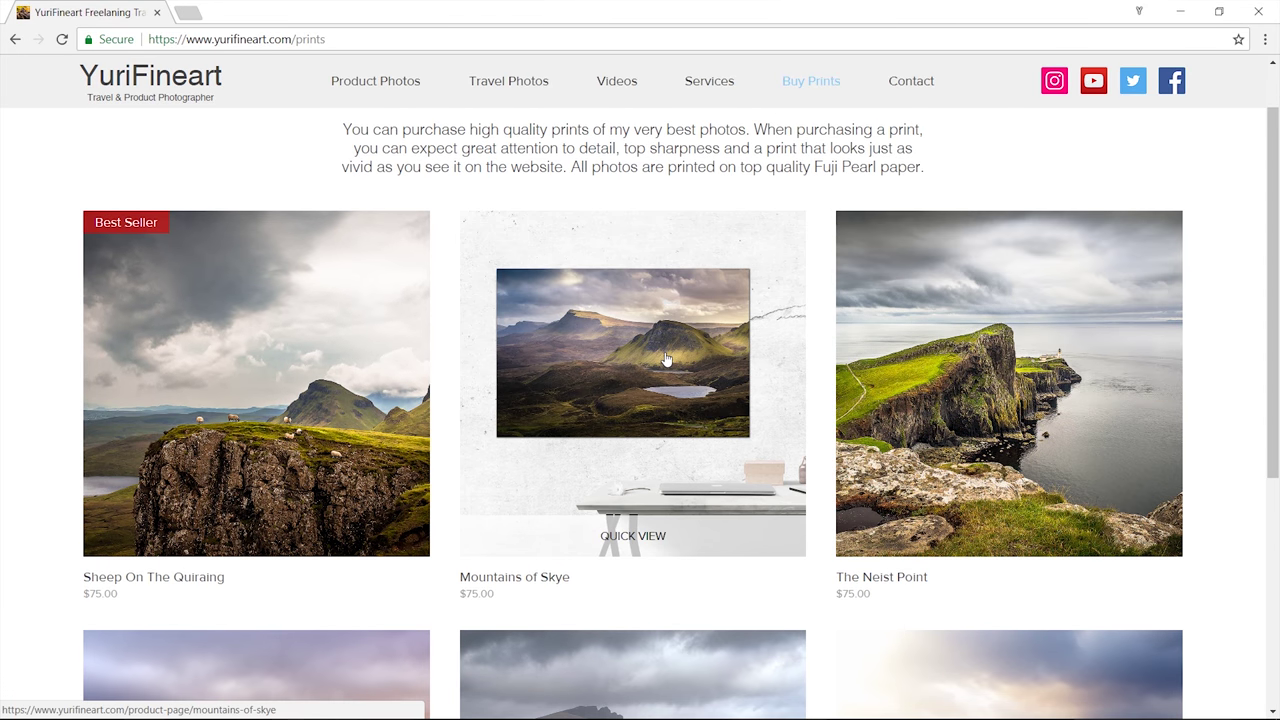
- Open Mountains of Skye, choose the 16"x24" size at $135.00, and show its wall mockup
left_click(664, 357)
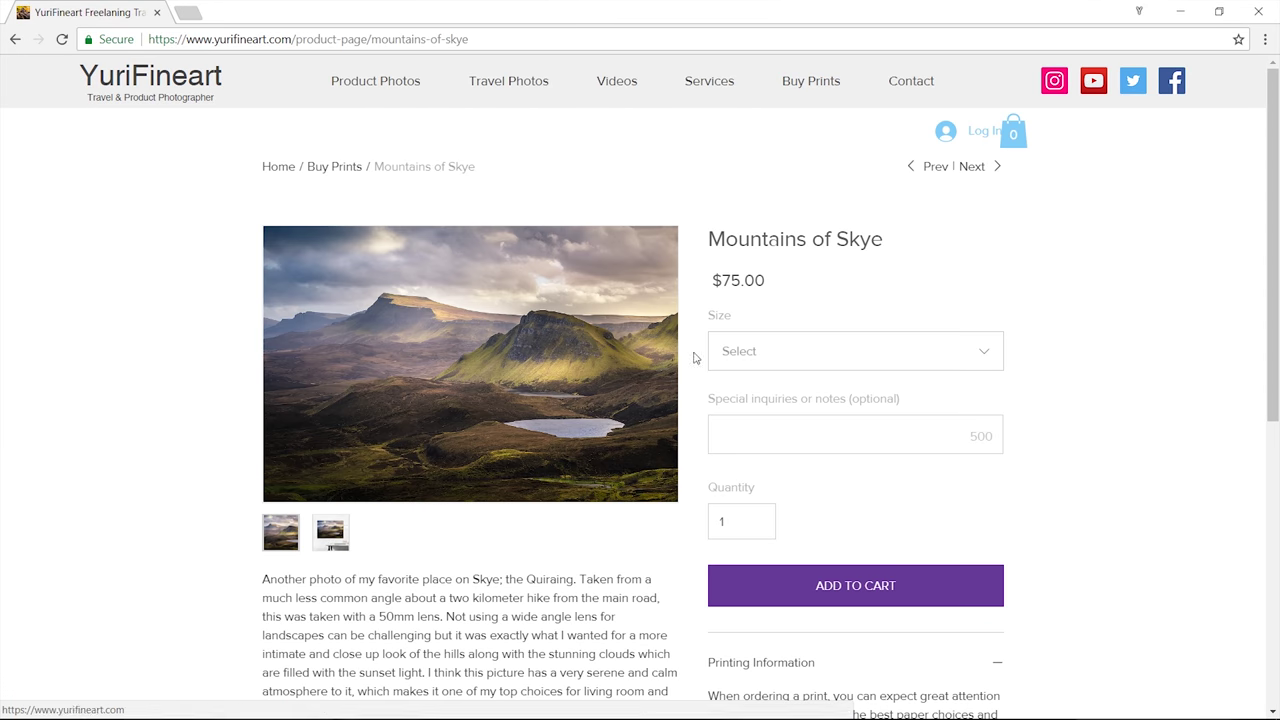
left_click(757, 361)
left_click(764, 425)
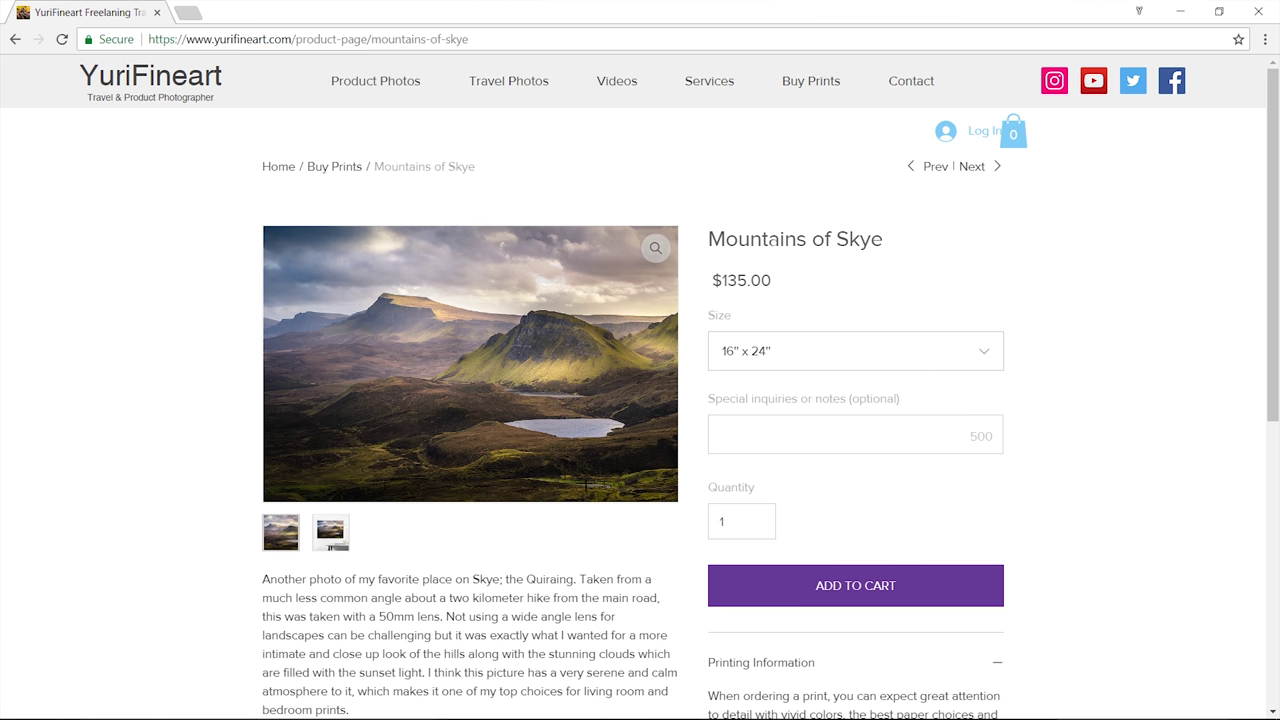
left_click(337, 543)
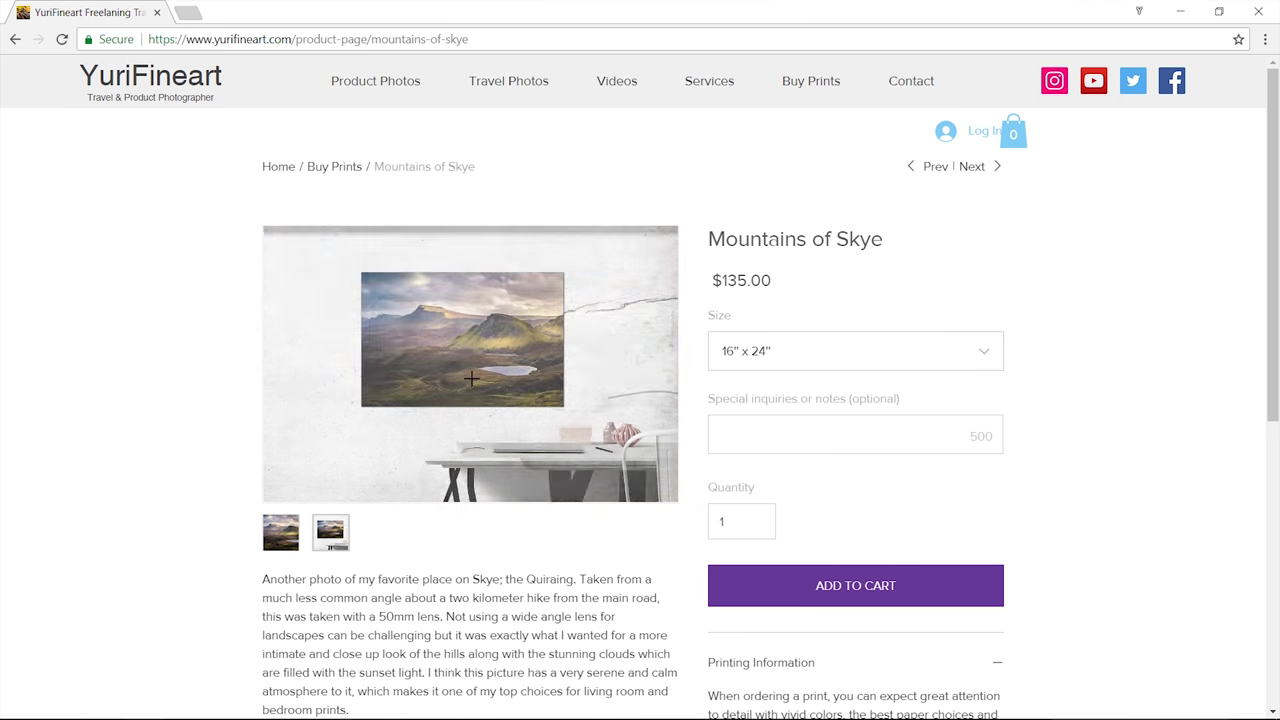
mouse_move(525, 295)
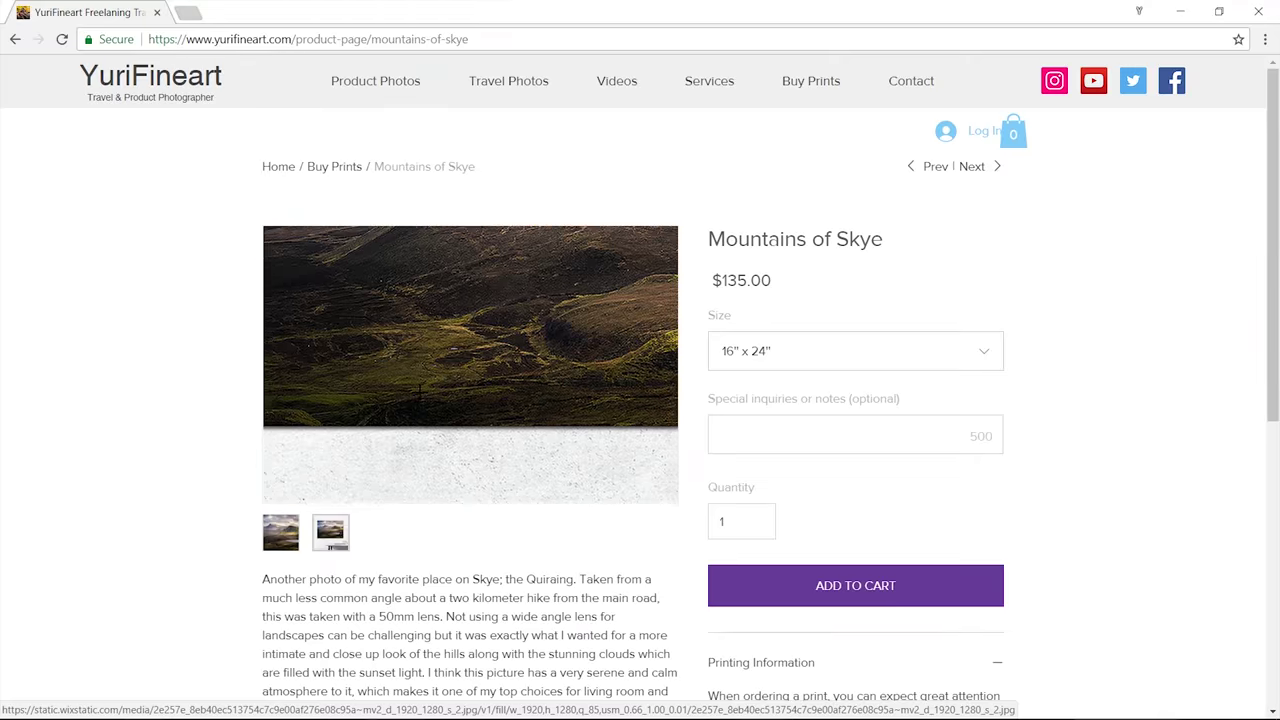